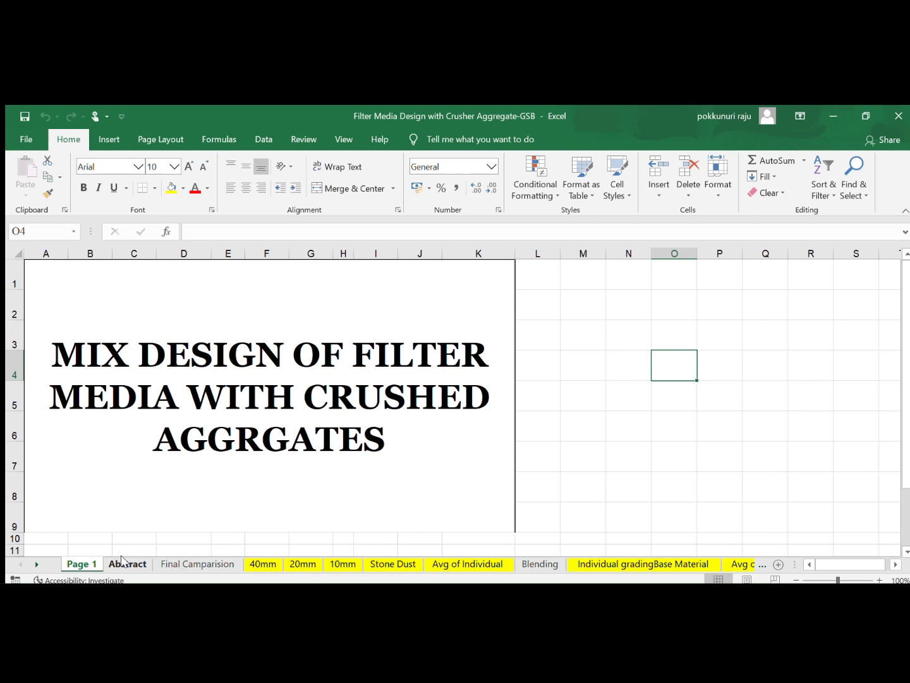
Step: Review the mix proportions and the filter criteria tests on the Abstract sheet
left_click(123, 563)
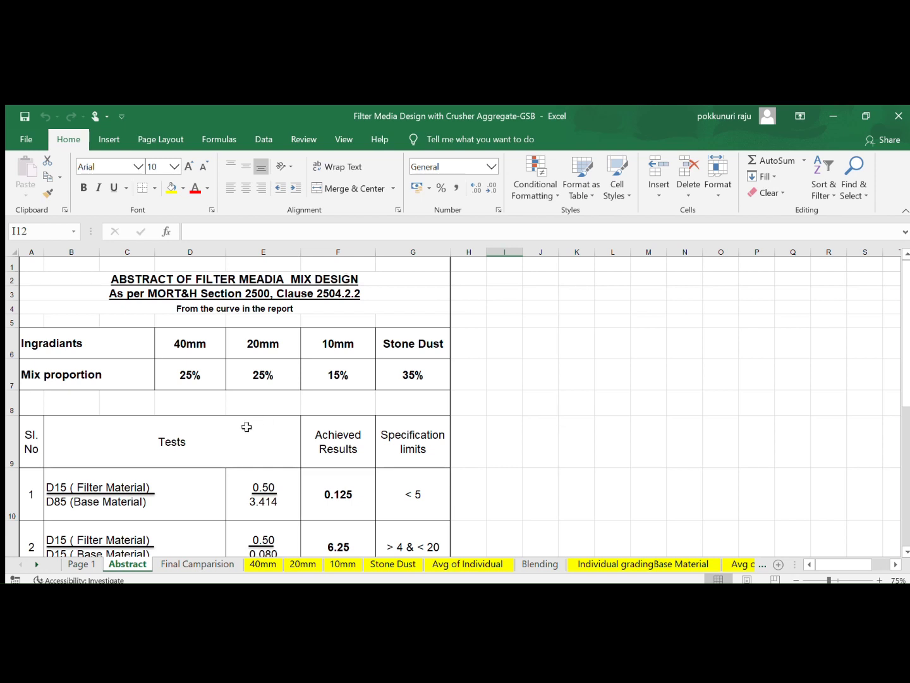
scroll(246, 426, "down", 2)
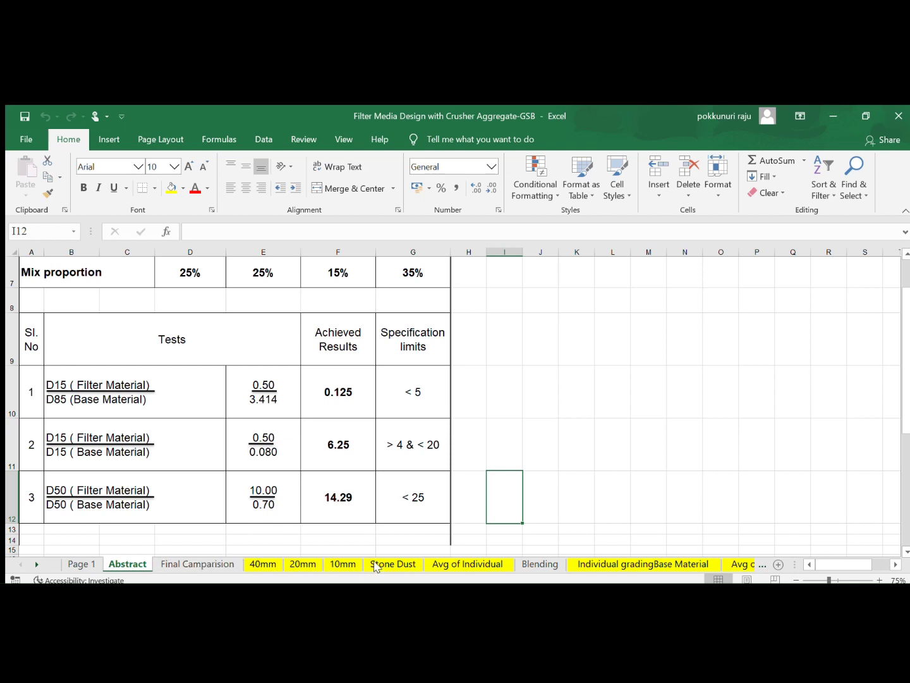
Step: Open the 40mm sheet and inspect Sample No.1's cumulative retained formula for the 9.5 mm sieve and its 75 mm sieve entry
left_click(263, 563)
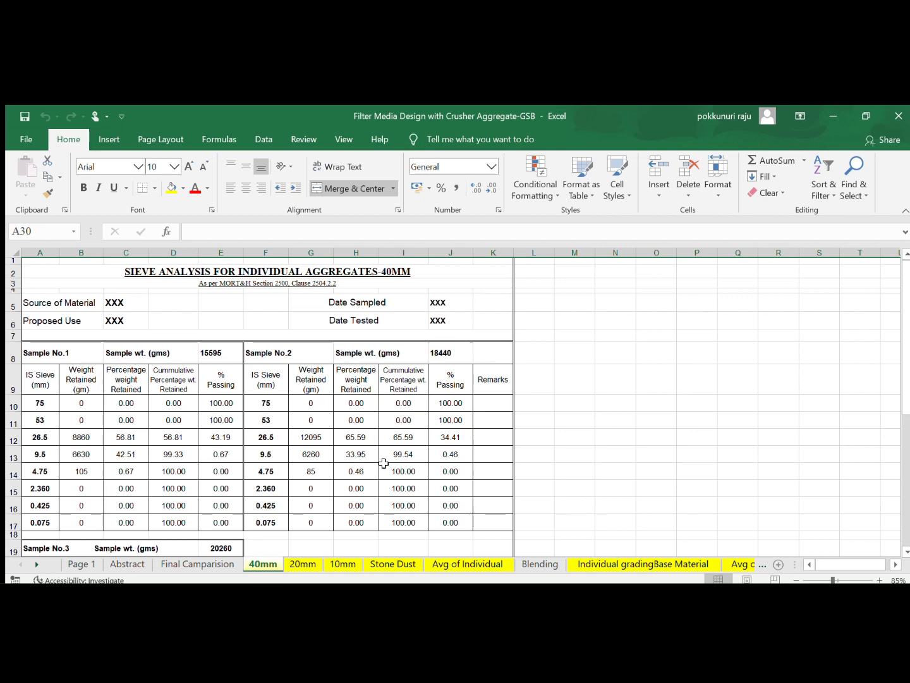
left_click(171, 453)
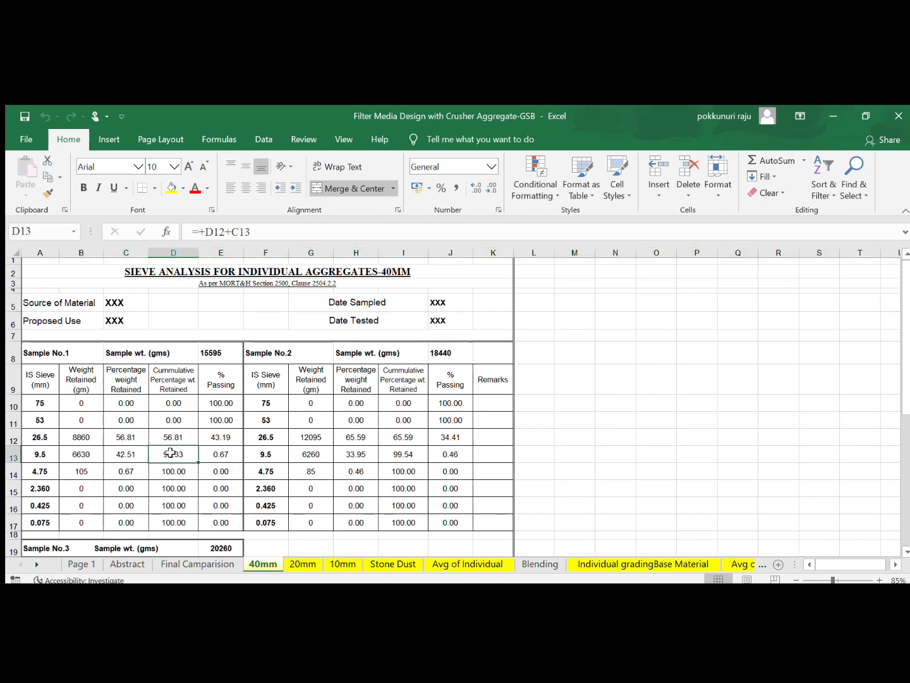
scroll(171, 453, "down", 1)
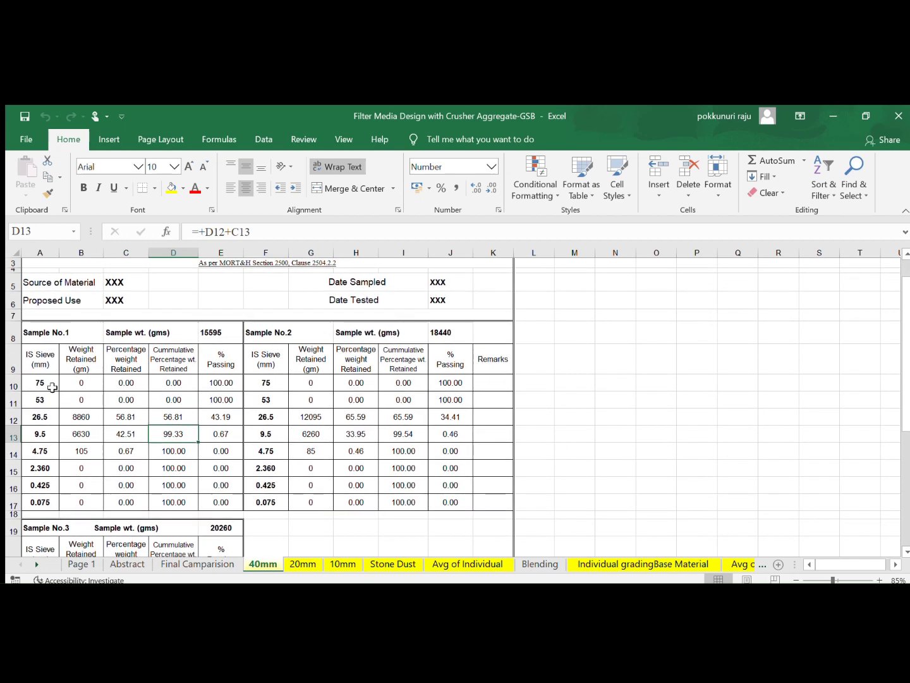
left_click(51, 386)
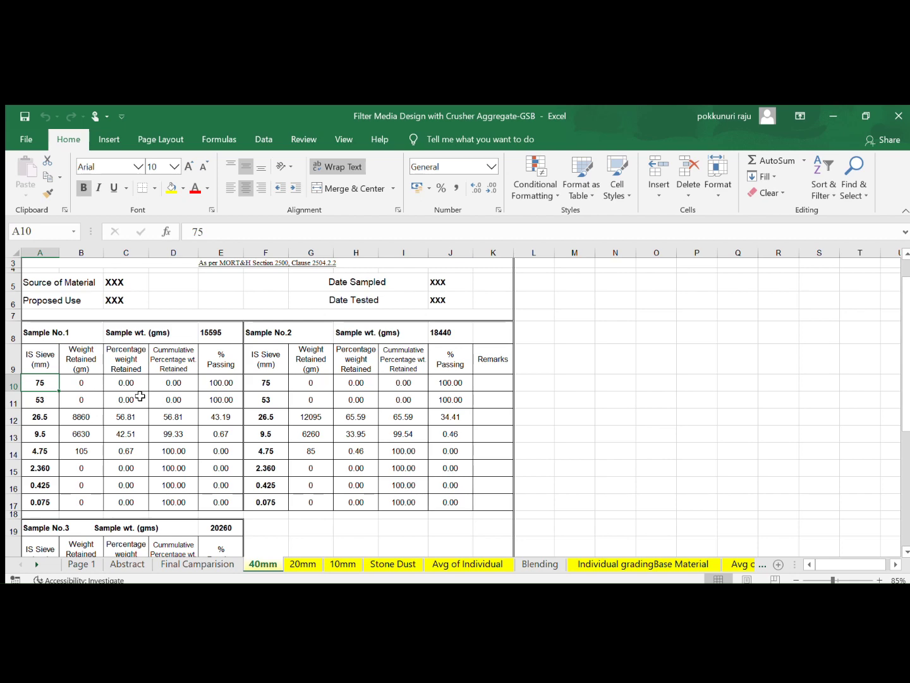
scroll(140, 397, "up", 1)
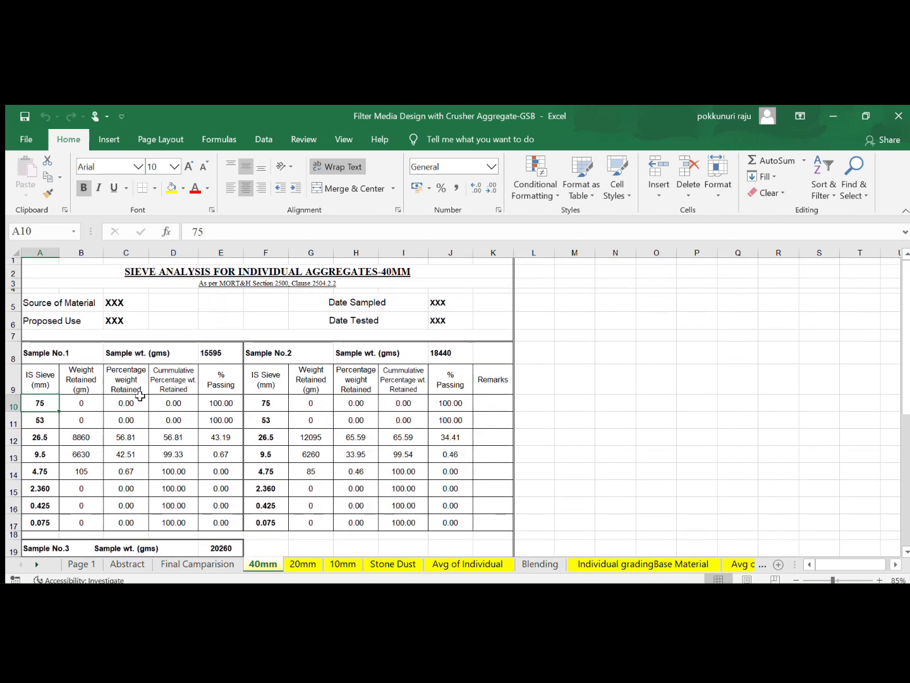
Step: Check Sample No.1's % Passing formulas on the 40mm sheet from the 75 mm to the 0.075 mm sieve, cells E10 to E17
key("Right")
key("Right")
key("Right")
key("Right")
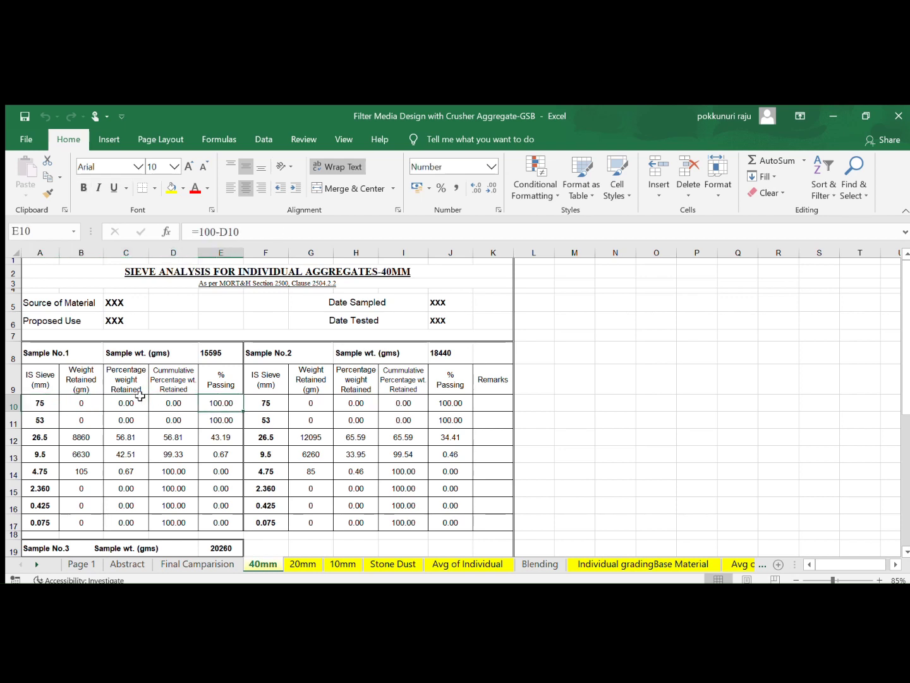
key("Down")
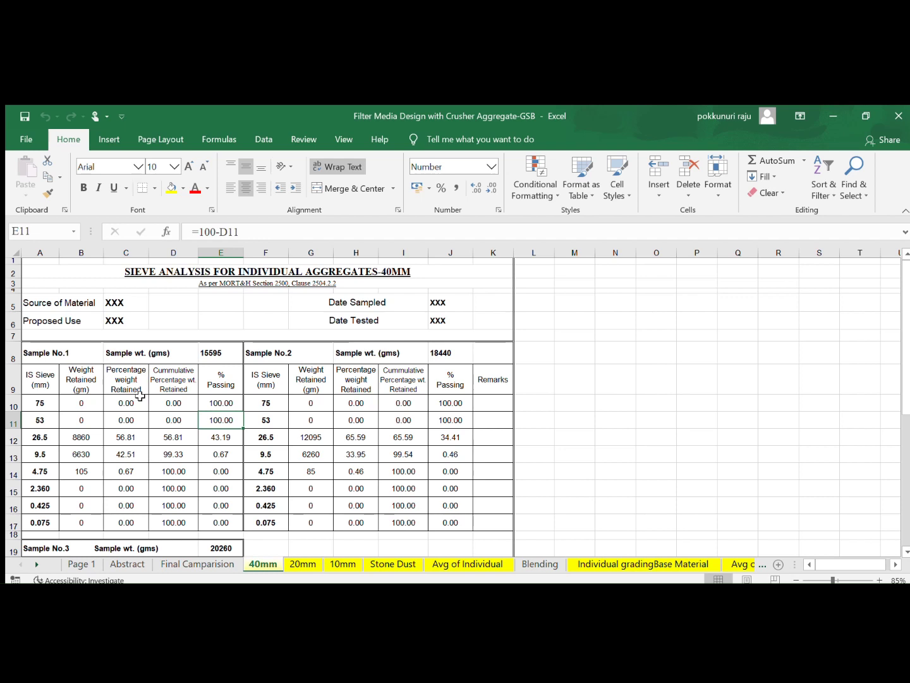
key("Down")
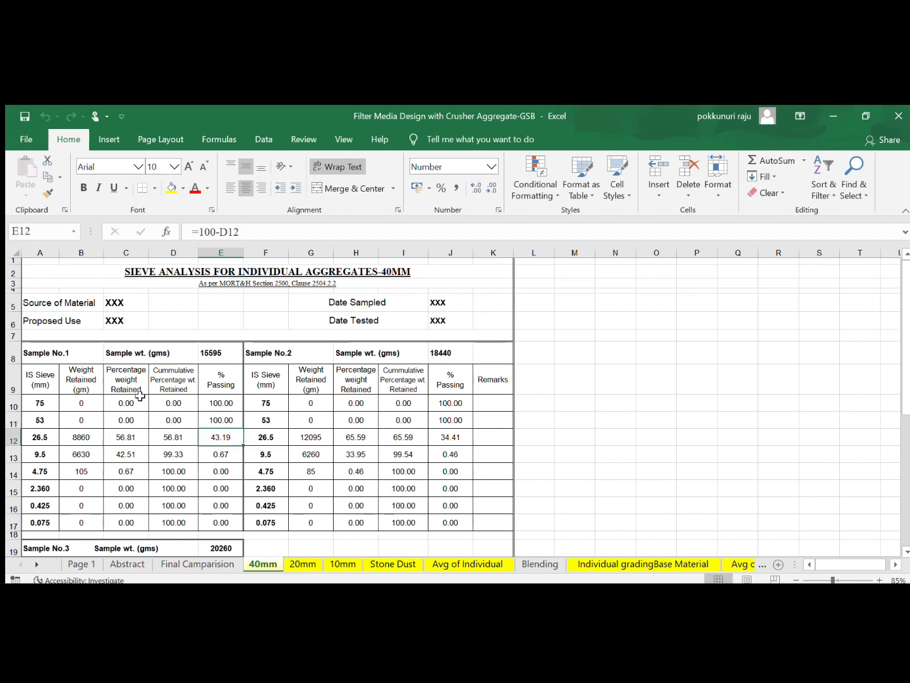
key("Down")
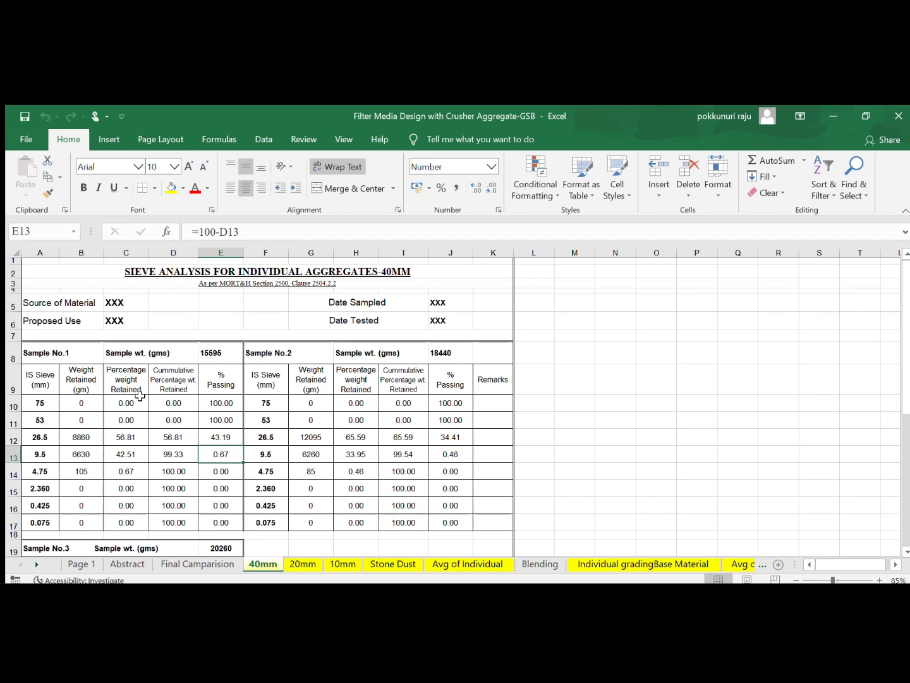
key("Down")
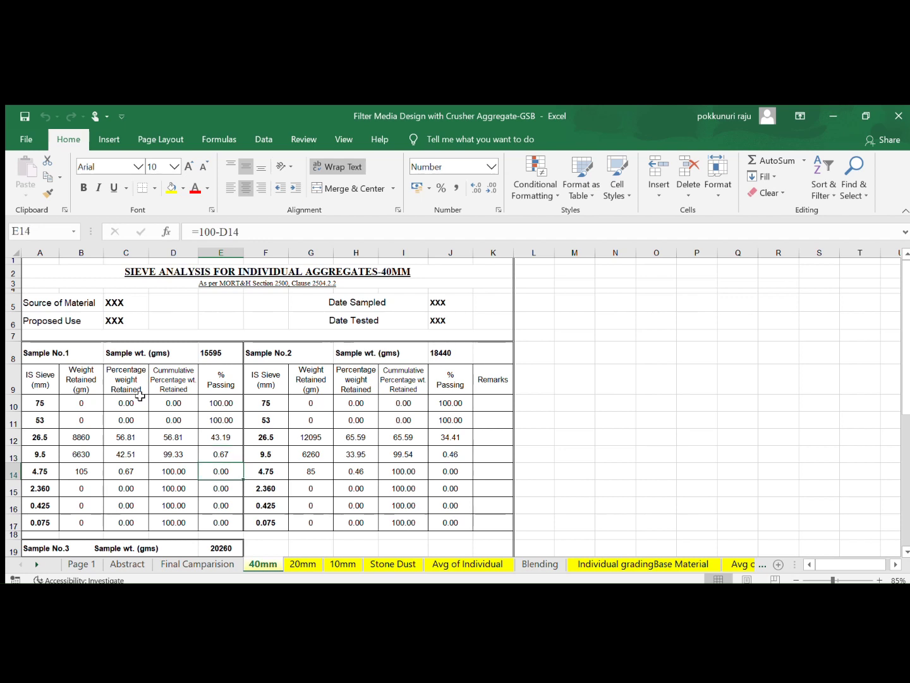
key("Down")
key("Down")
key("Down")
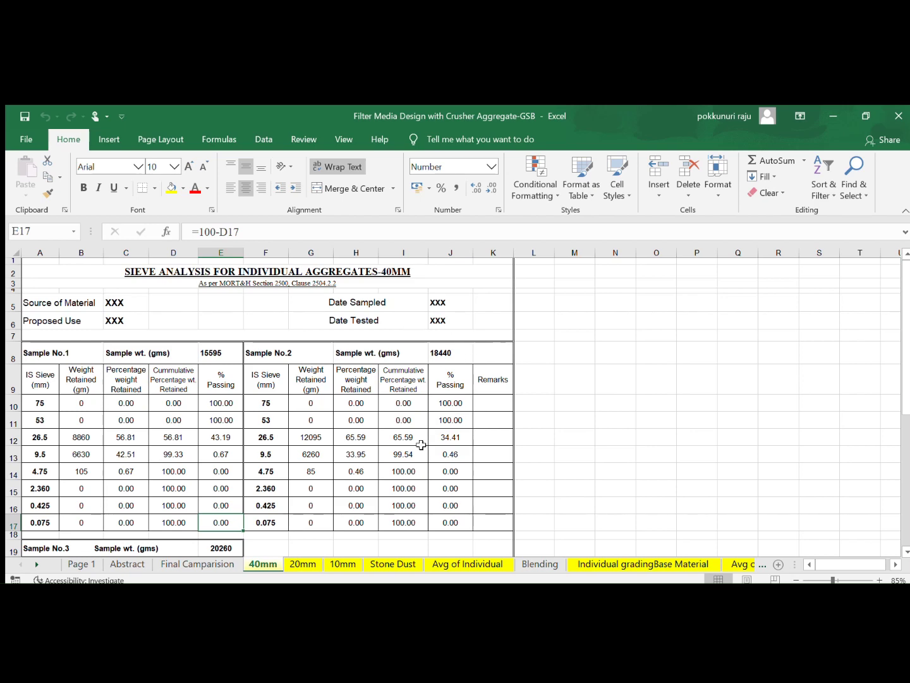
Step: Review the Sample No.2 and Sample No.3 sieve tables on the 40mm sheet
scroll(421, 445, "down", 2)
scroll(421, 445, "down", 1)
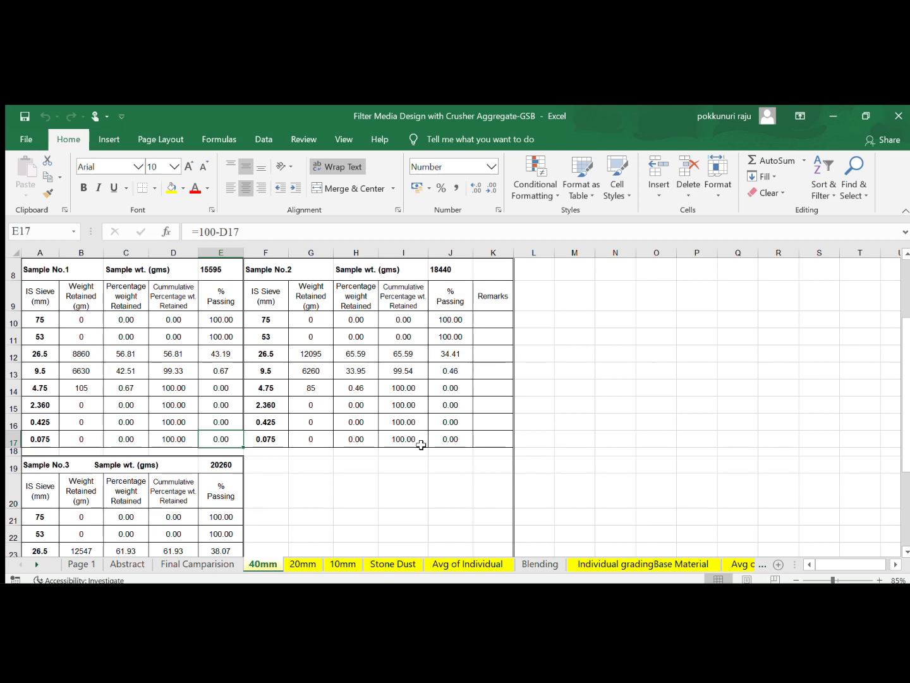
scroll(421, 445, "down", 2)
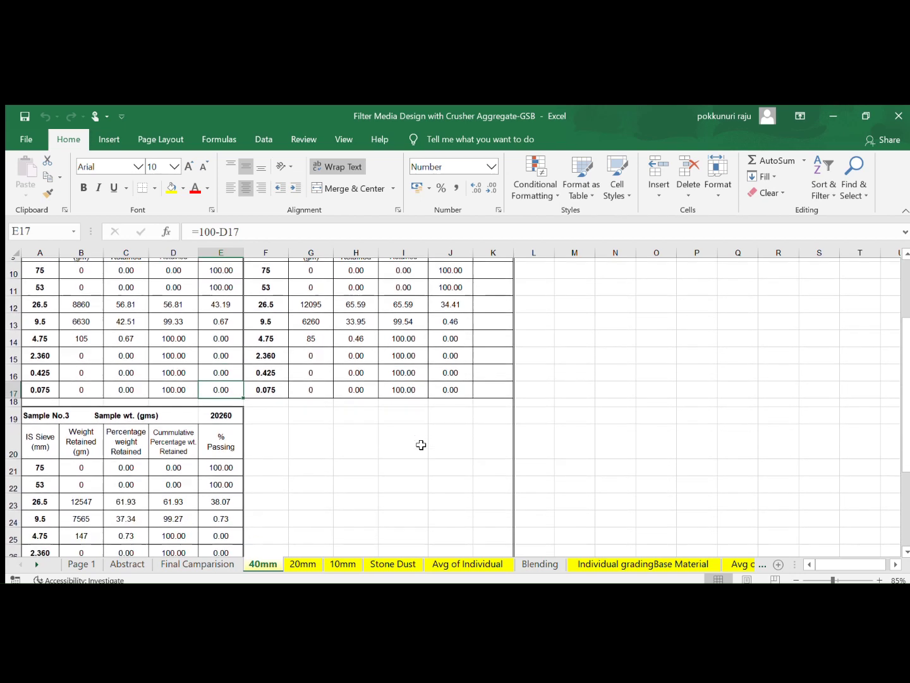
scroll(421, 445, "down", 1)
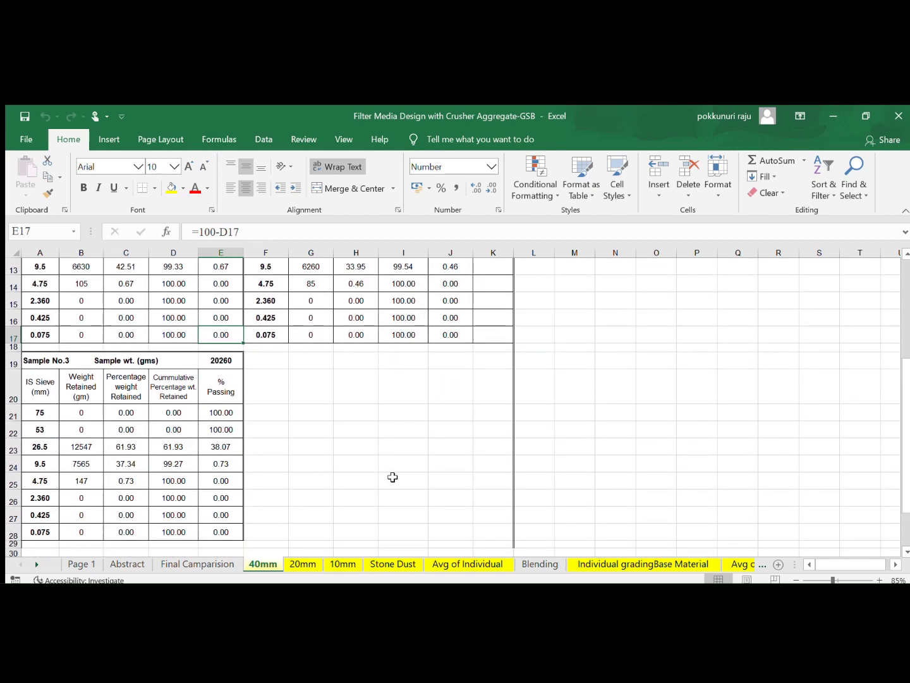
Step: Open the 20mm sheet and review its sieve analysis, ending at Sample No.1's 75 mm sieve row
left_click(302, 564)
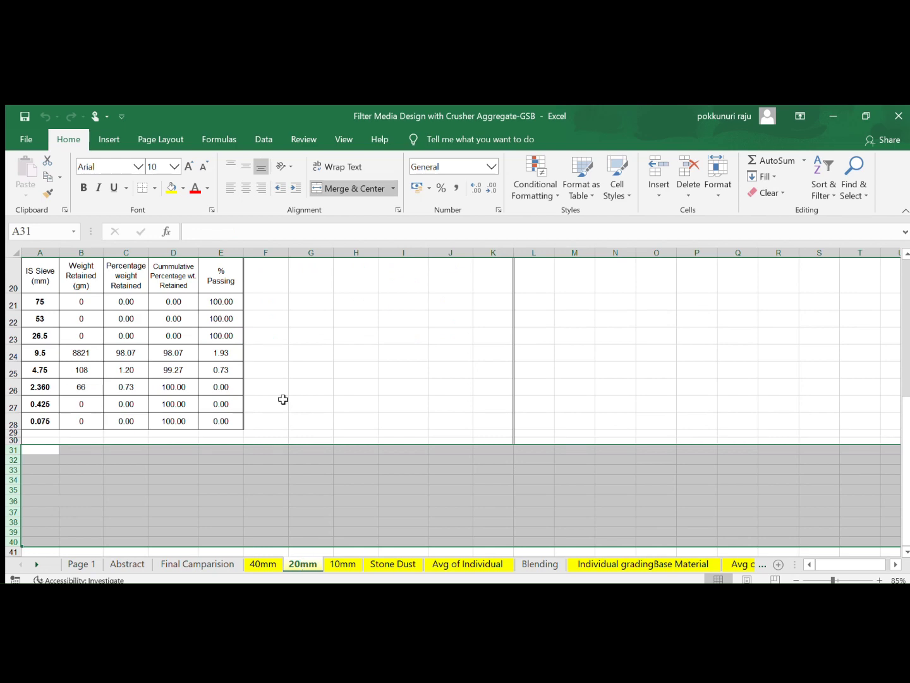
scroll(282, 399, "up", 4)
scroll(283, 398, "up", 3)
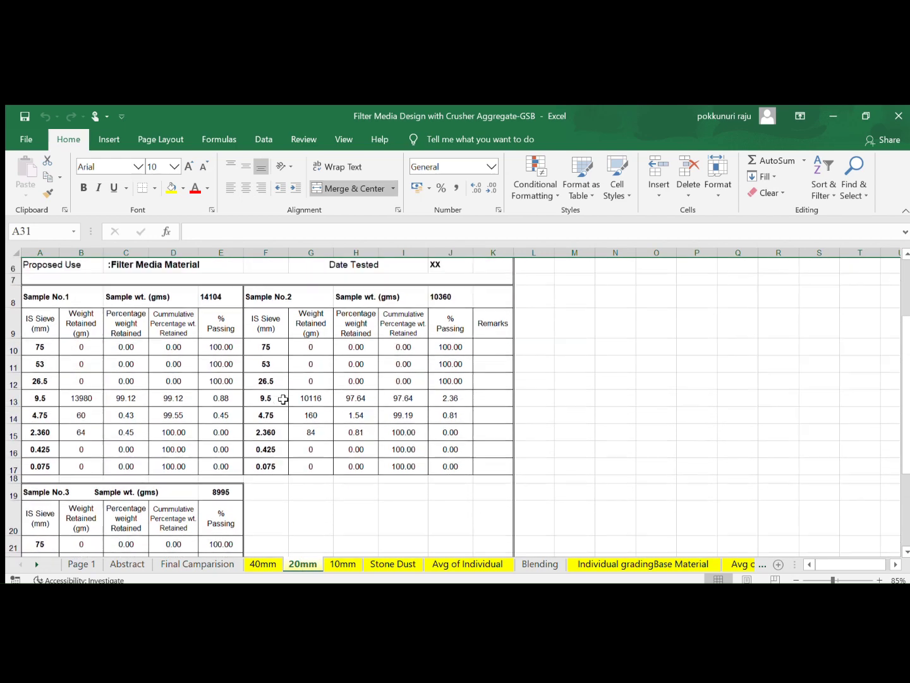
left_click(42, 403)
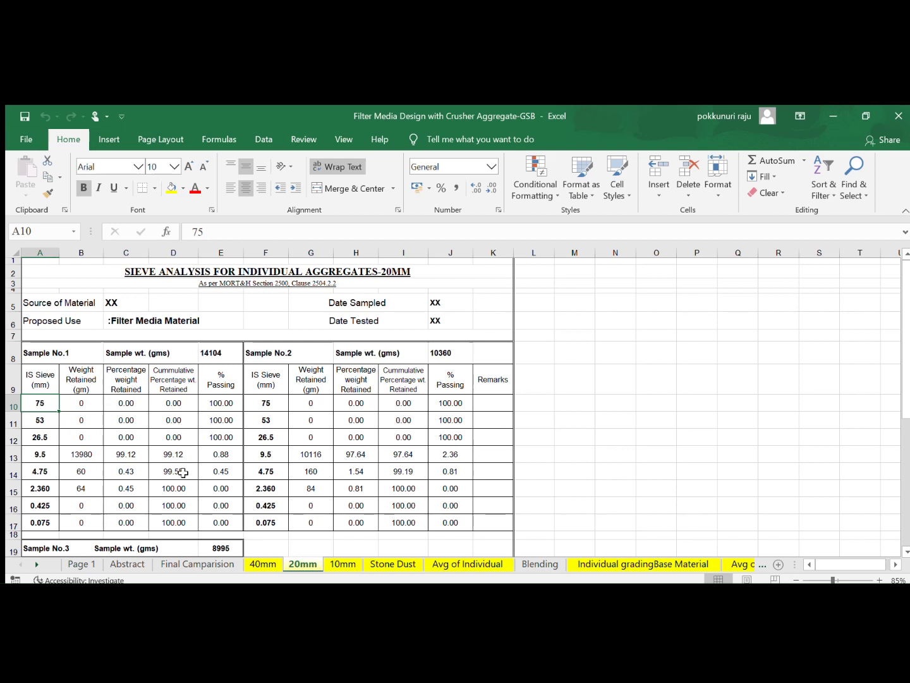
Step: Review the sieve analyses on the 10mm and Stone Dust sheets, including the 10mm Sample No.1 % Passing formula for the 9.5 mm sieve
left_click(342, 563)
left_click(212, 455)
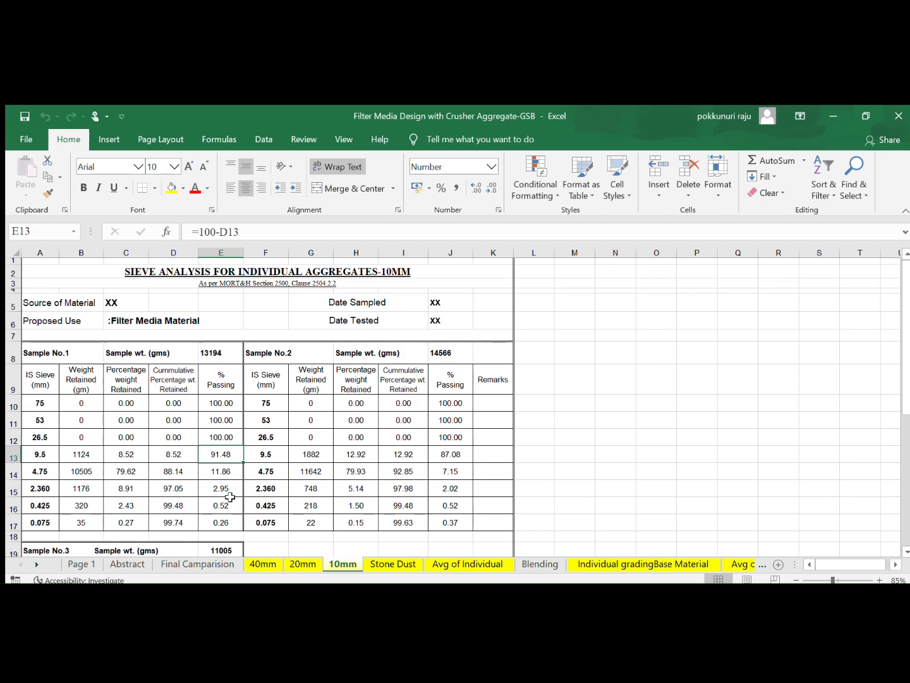
left_click(382, 562)
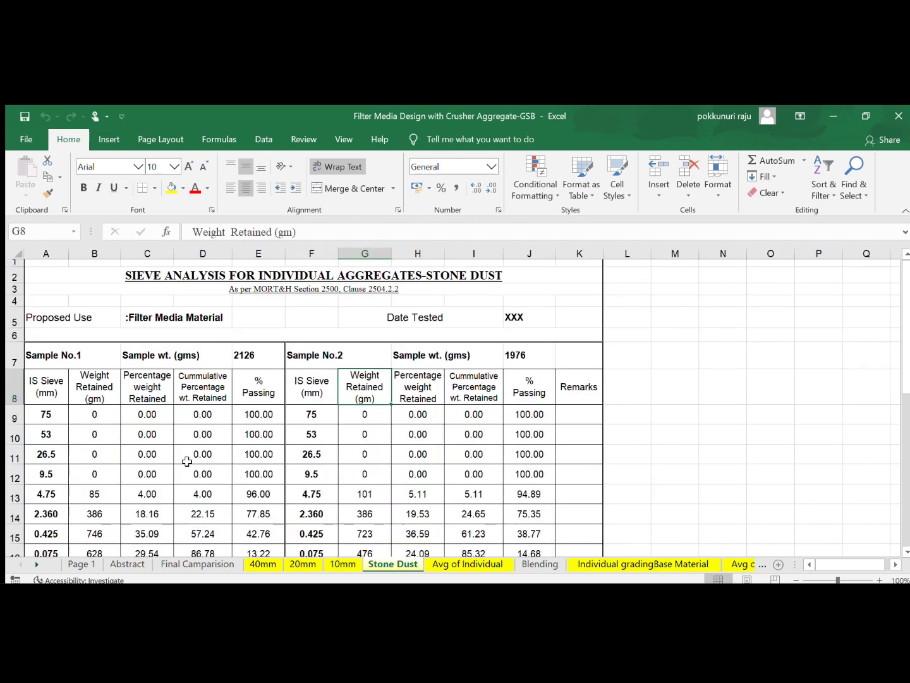
scroll(188, 462, "down", 2)
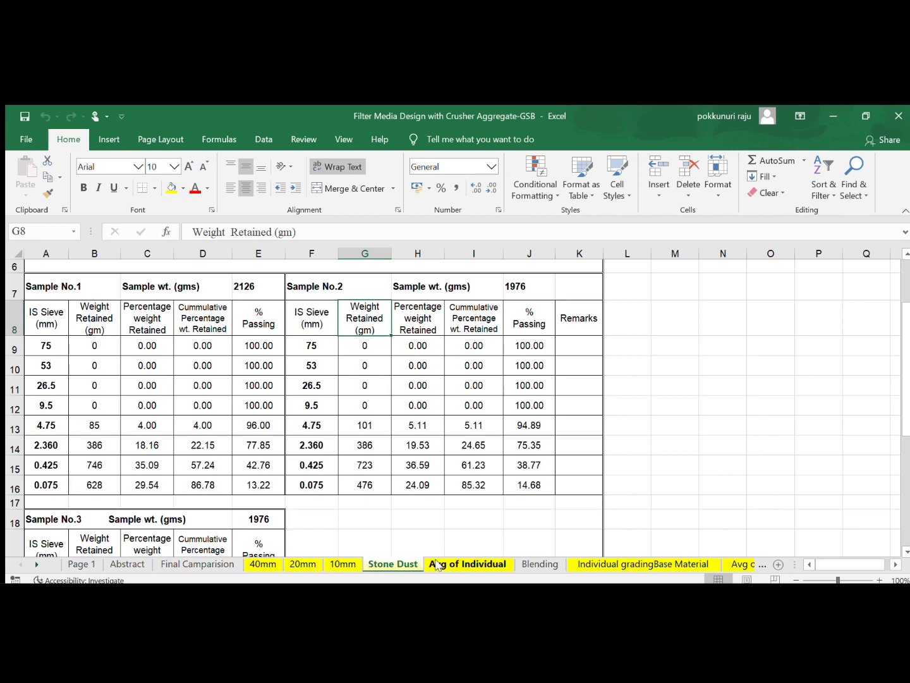
Step: Open the Avg of Individual sheet and look over its average tables for the 40mm, 20mm, 10mm and stone dust materials
left_click(456, 564)
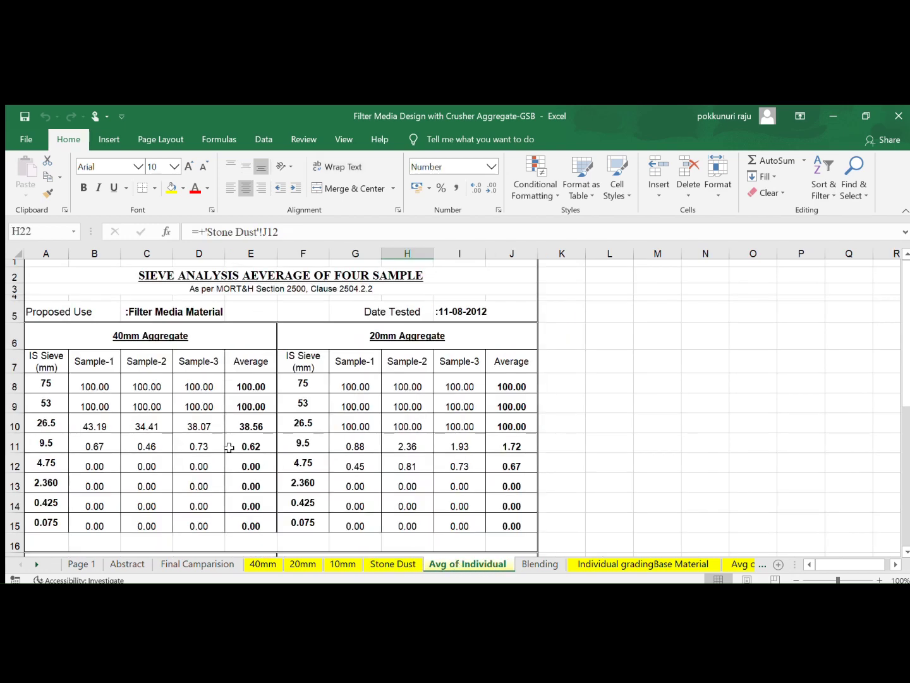
left_click(231, 341)
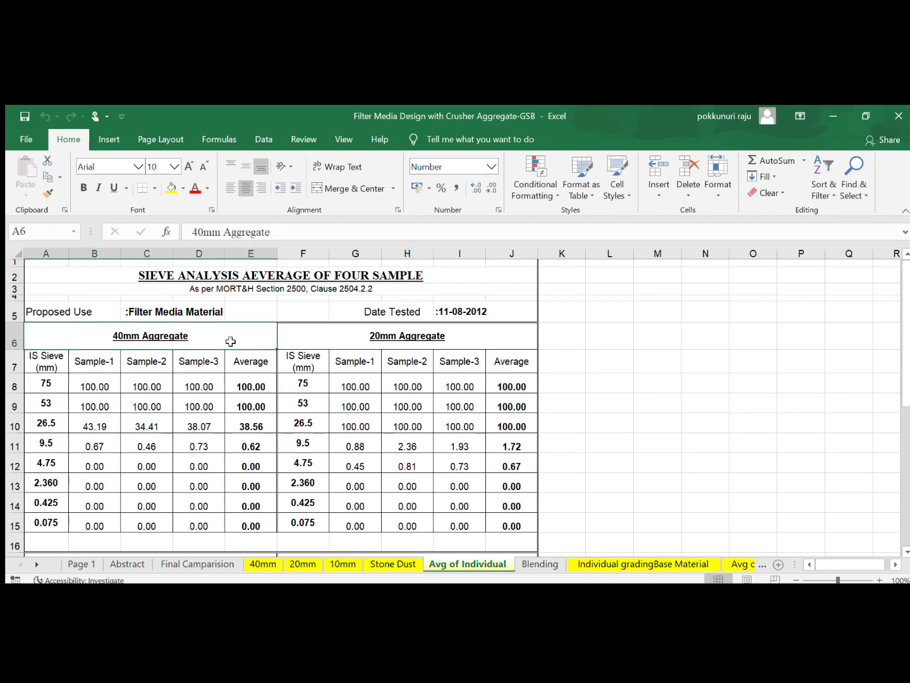
left_click(320, 336)
scroll(321, 336, "down", 2)
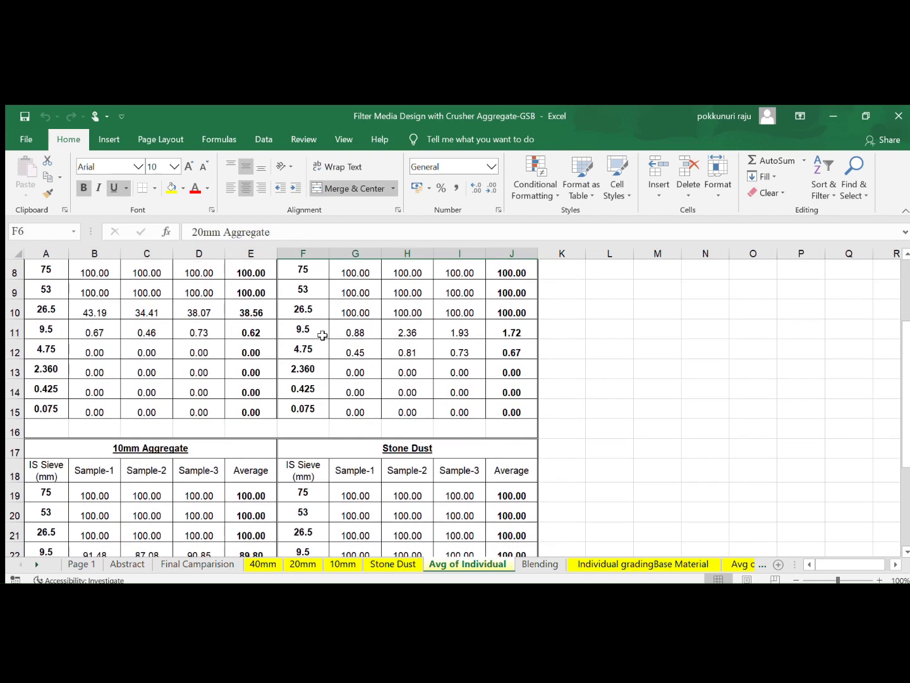
scroll(322, 335, "up", 3)
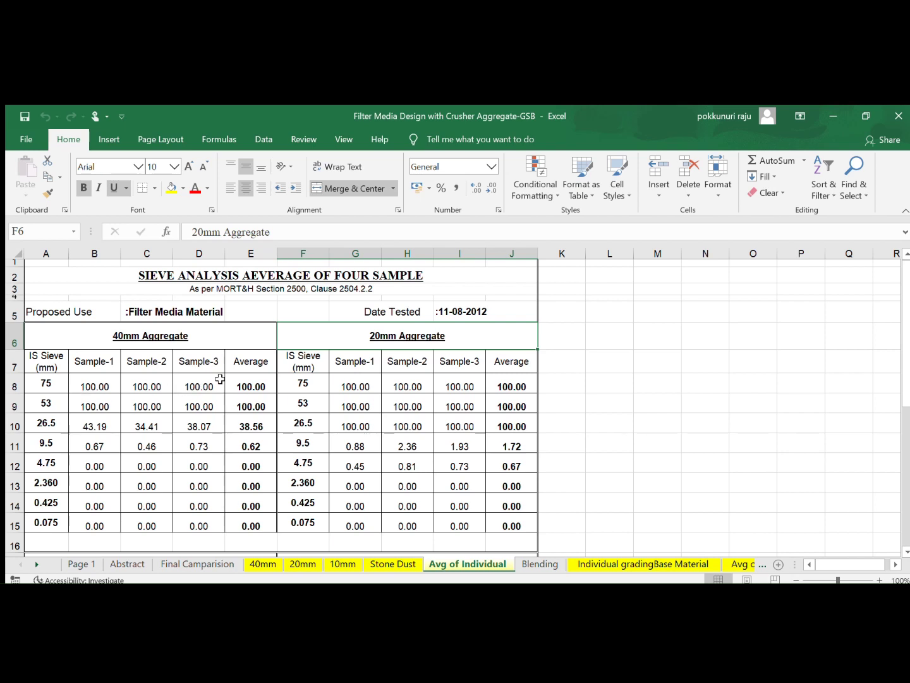
Step: Check the Average formulas of the 40mm Aggregate table from the 75 mm down to the 0.075 mm sieve
left_click(240, 383)
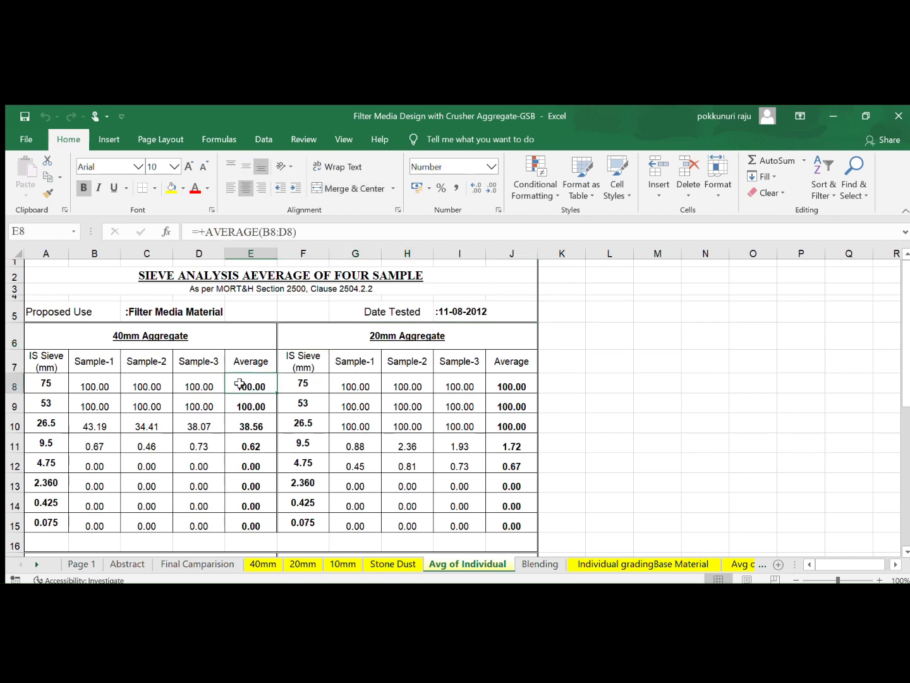
left_click(246, 424)
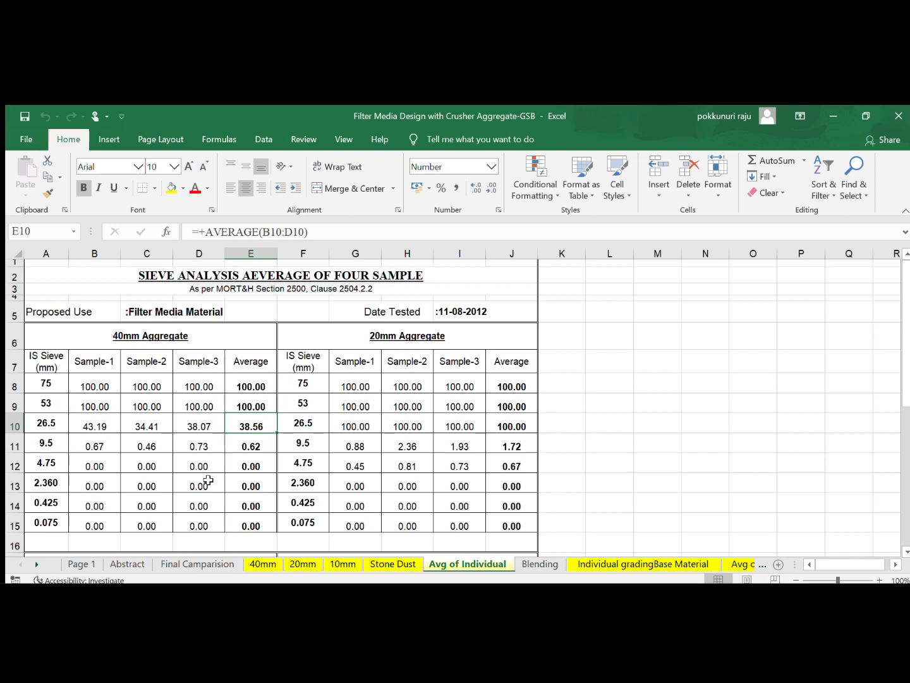
key("Down")
key("Down")
key("Down")
key("Down")
key("Down")
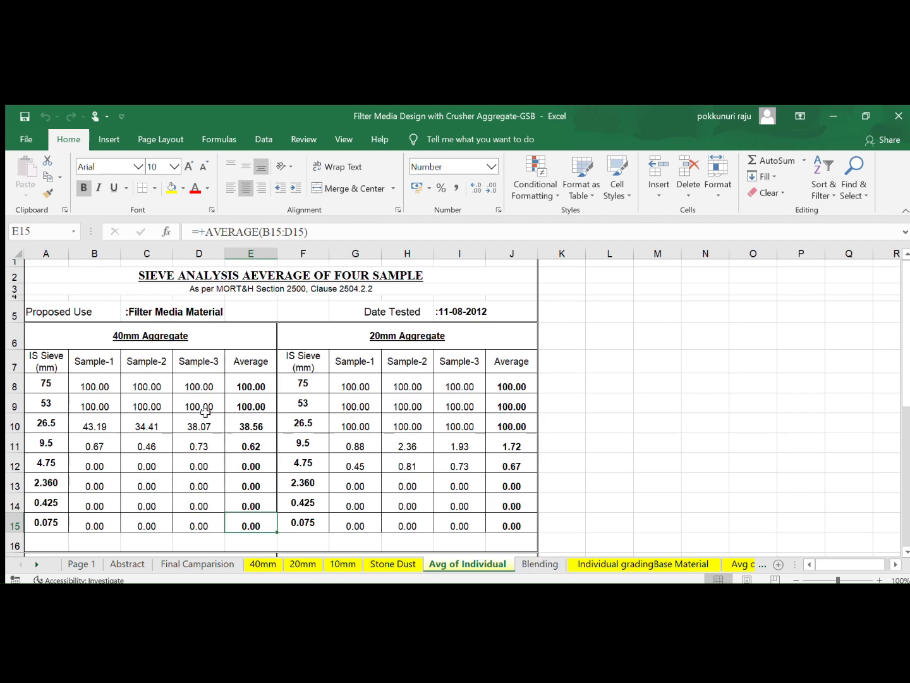
Step: Examine the 10mm Aggregate and Stone Dust average tables and the sheet references feeding their sample values
scroll(206, 412, "down", 4)
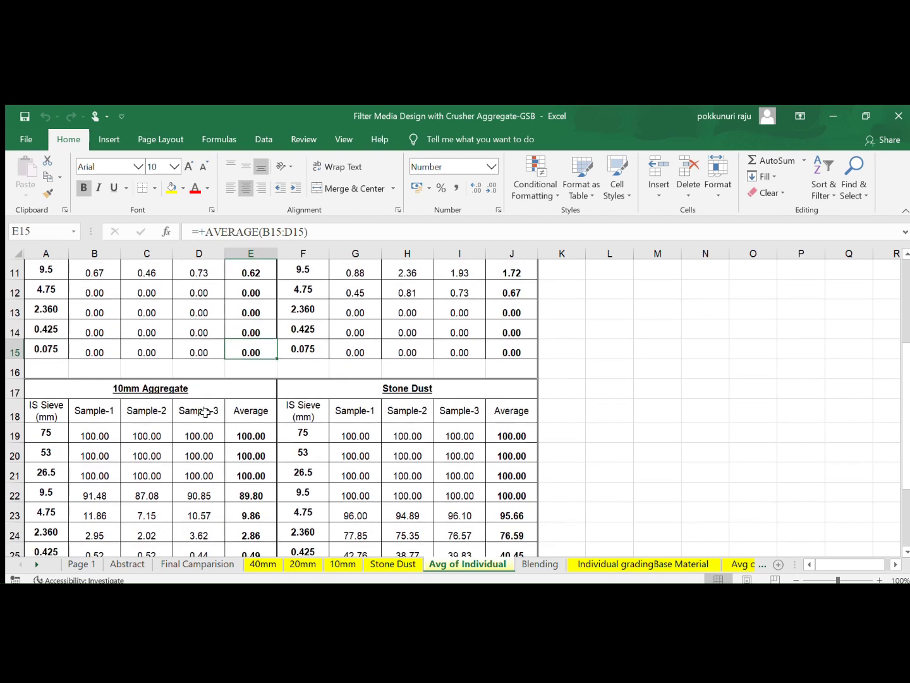
scroll(205, 412, "down", 1)
left_click(203, 411)
scroll(204, 411, "down", 1)
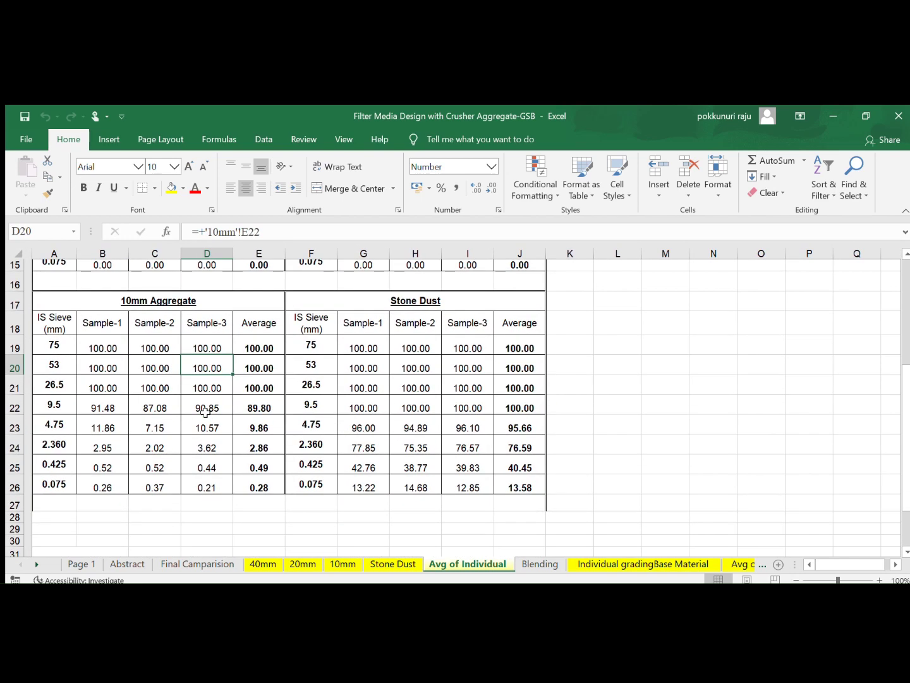
left_click(386, 414)
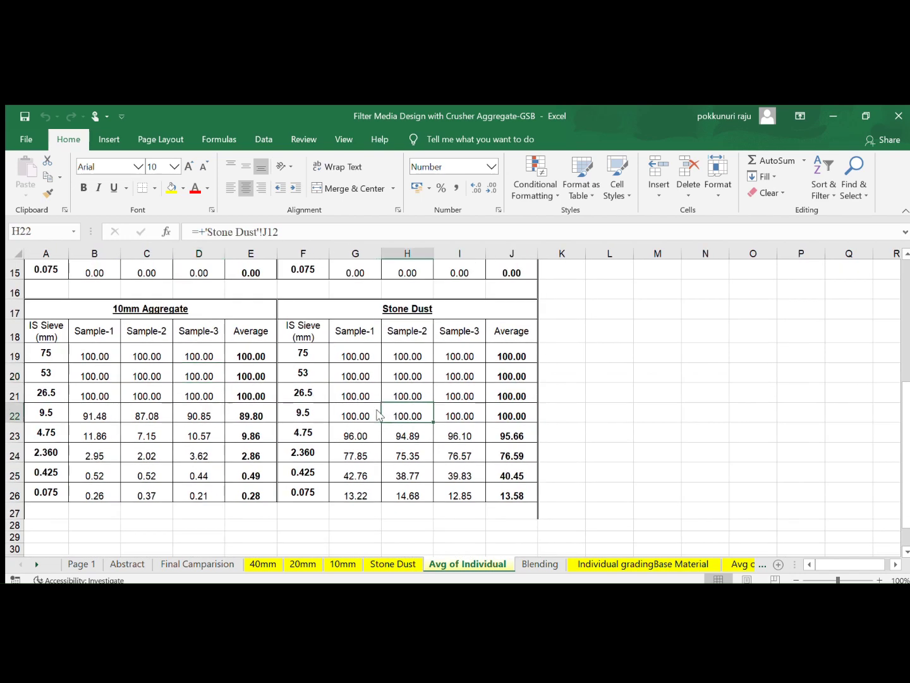
scroll(327, 418, "up", 1)
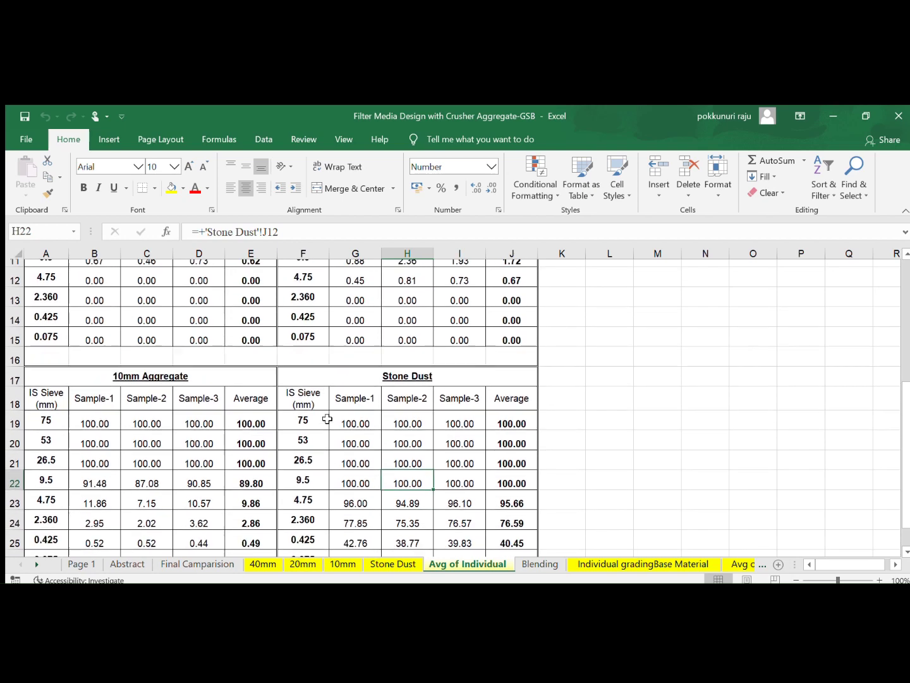
scroll(327, 418, "up", 2)
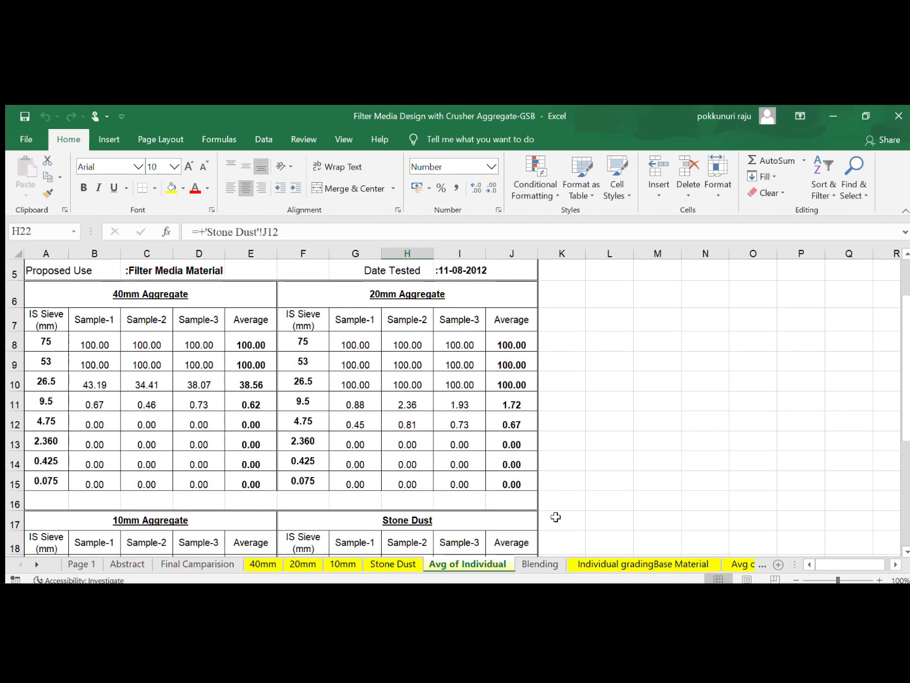
Step: Open the Blending sheet and look over its percentage of passing columns for each aggregate and the total percentage of passing
left_click(533, 564)
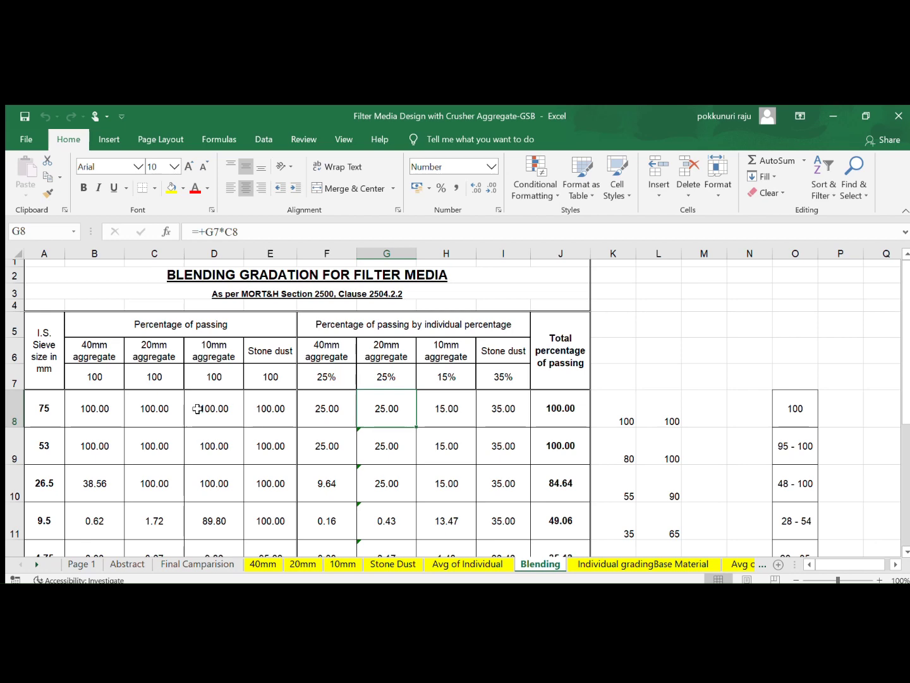
scroll(198, 409, "down", 2)
scroll(197, 409, "up", 2)
scroll(197, 409, "down", 1)
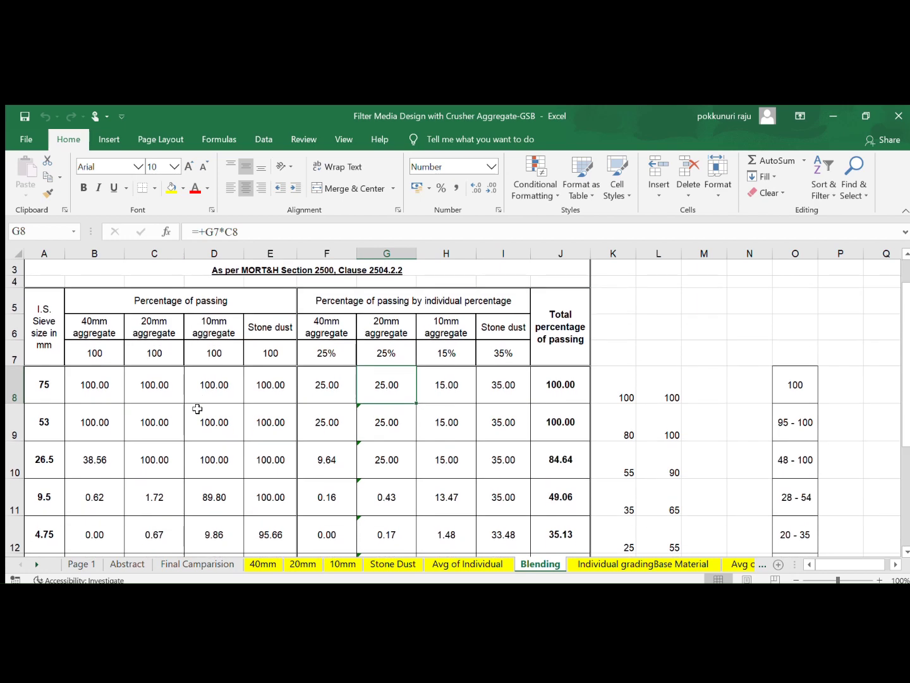
scroll(197, 409, "down", 1)
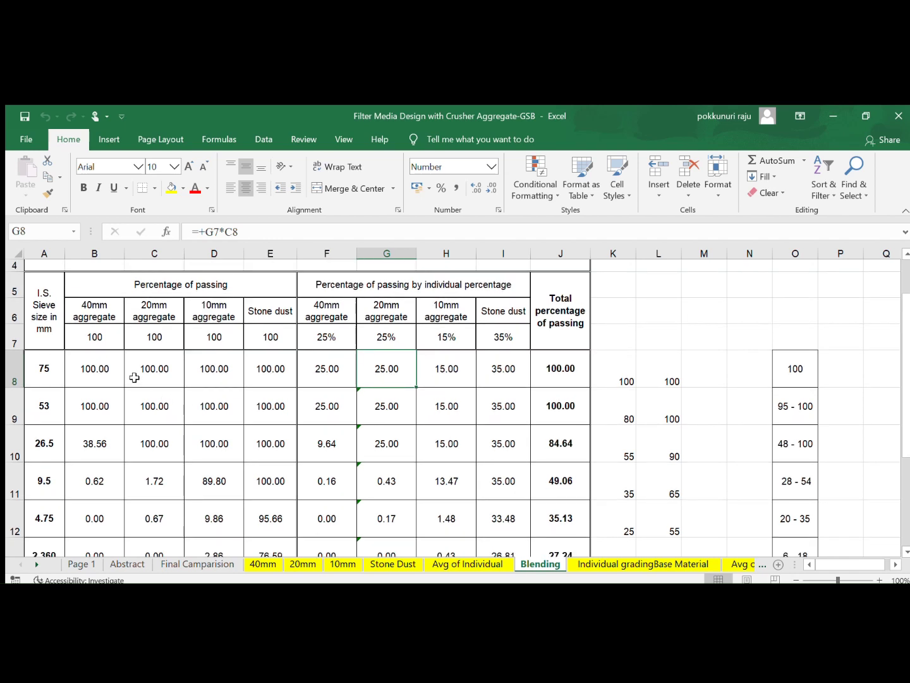
Step: Fill the "Percentage of passing" header with yellow and the "Percentage of passing by individual percentage" header with light orange
left_click(195, 290)
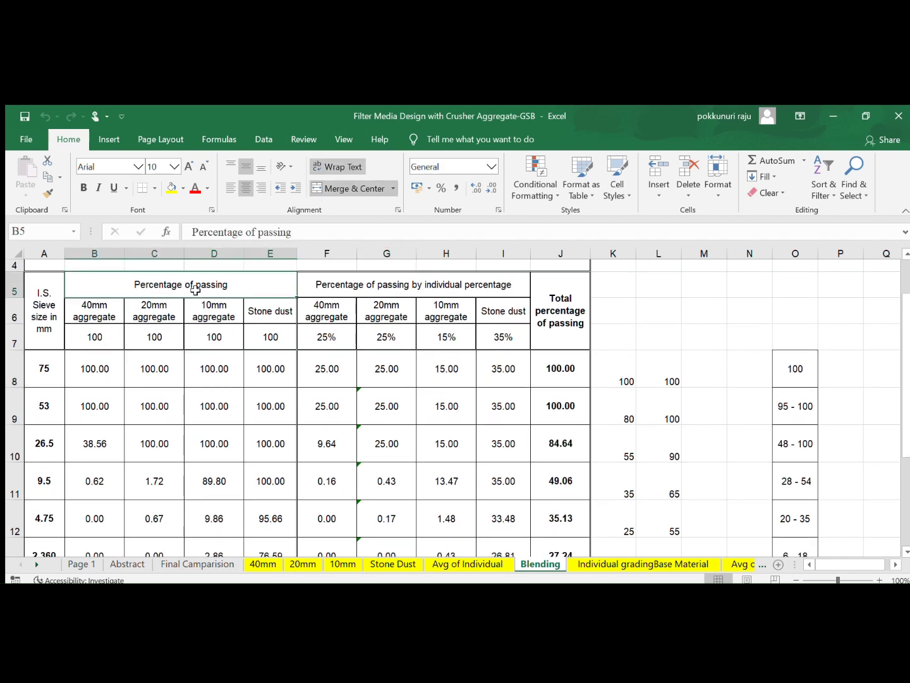
left_click(171, 188)
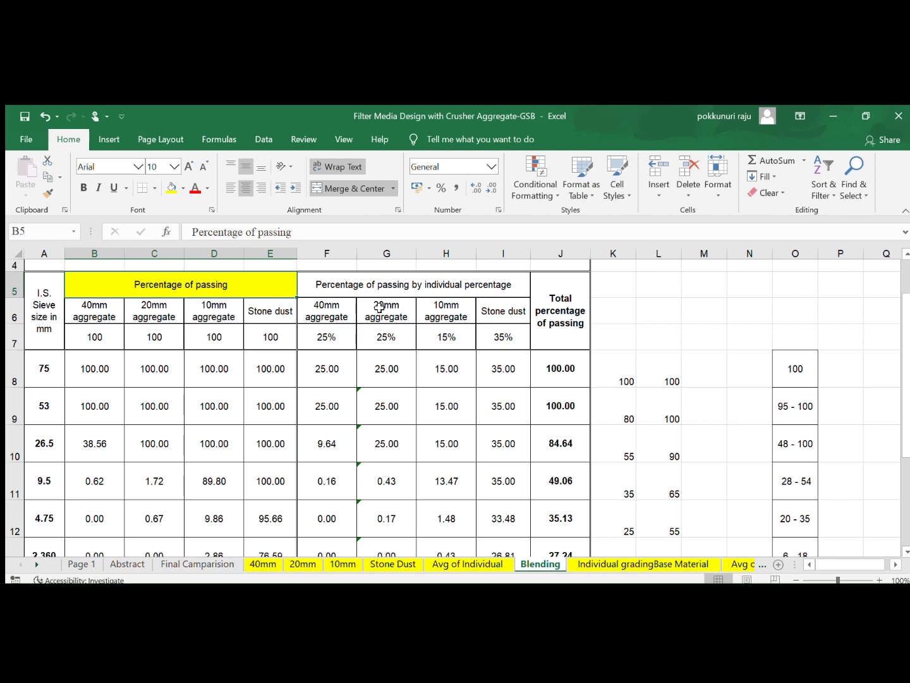
left_click(392, 280)
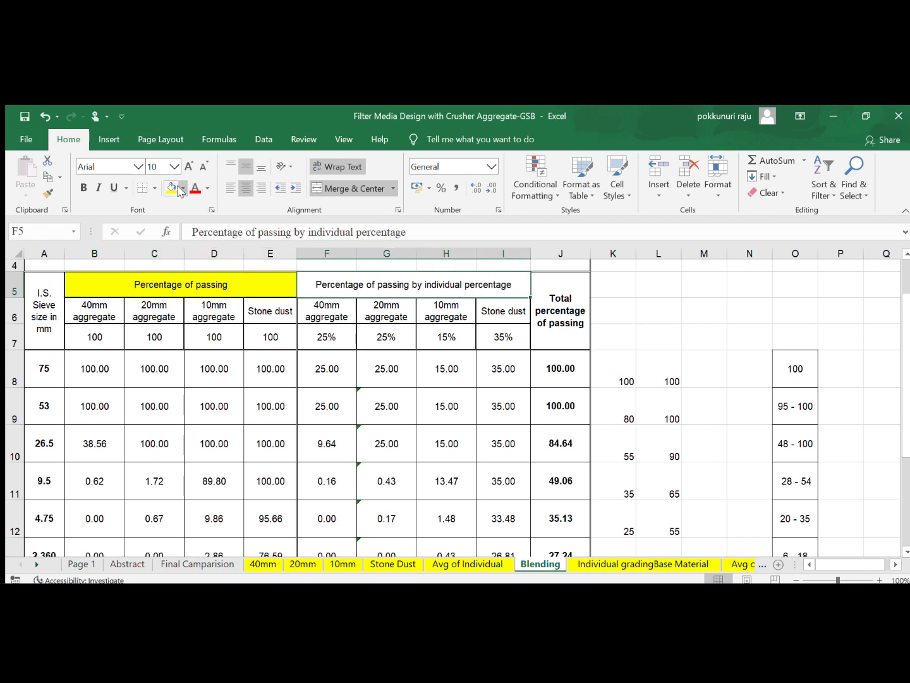
left_click(245, 232)
key("Escape")
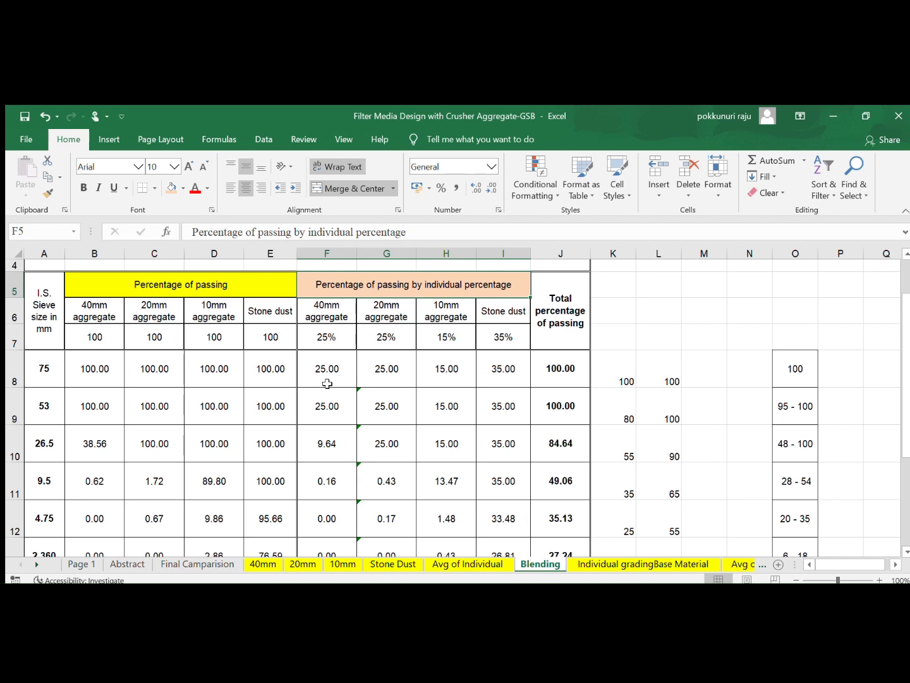
Step: Check the 20mm aggregate blending formula for the 53 mm sieve and the mix percentages of the 40mm, 10mm and stone dust materials
left_click(392, 390)
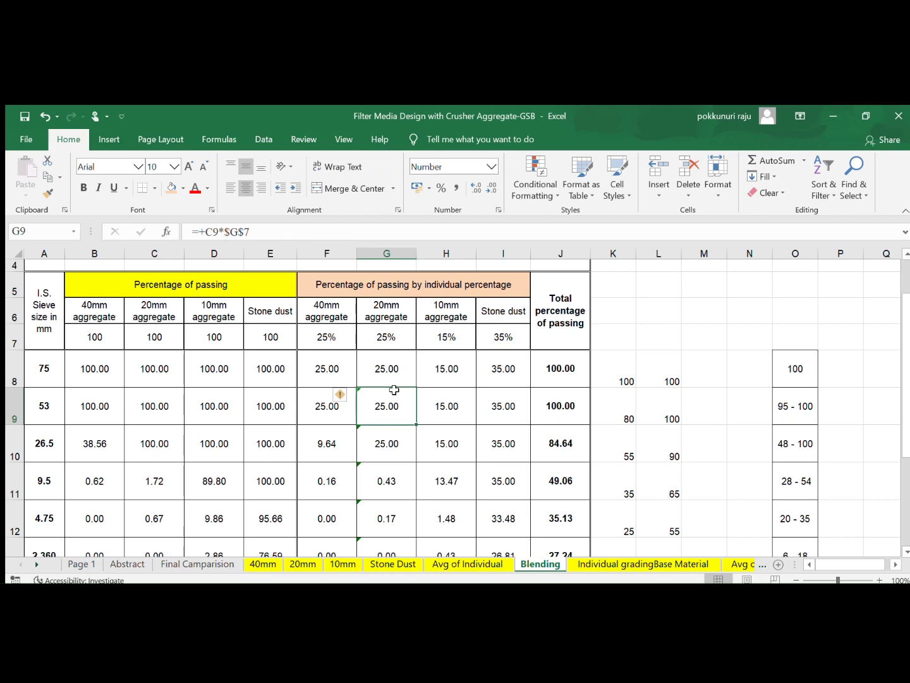
scroll(393, 390, "down", 1)
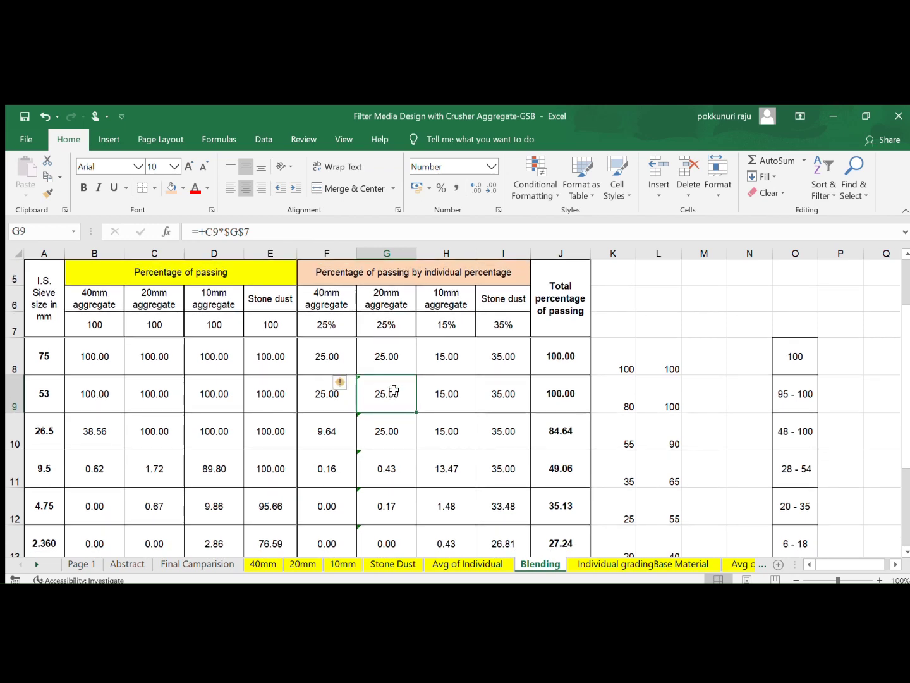
scroll(394, 390, "down", 1)
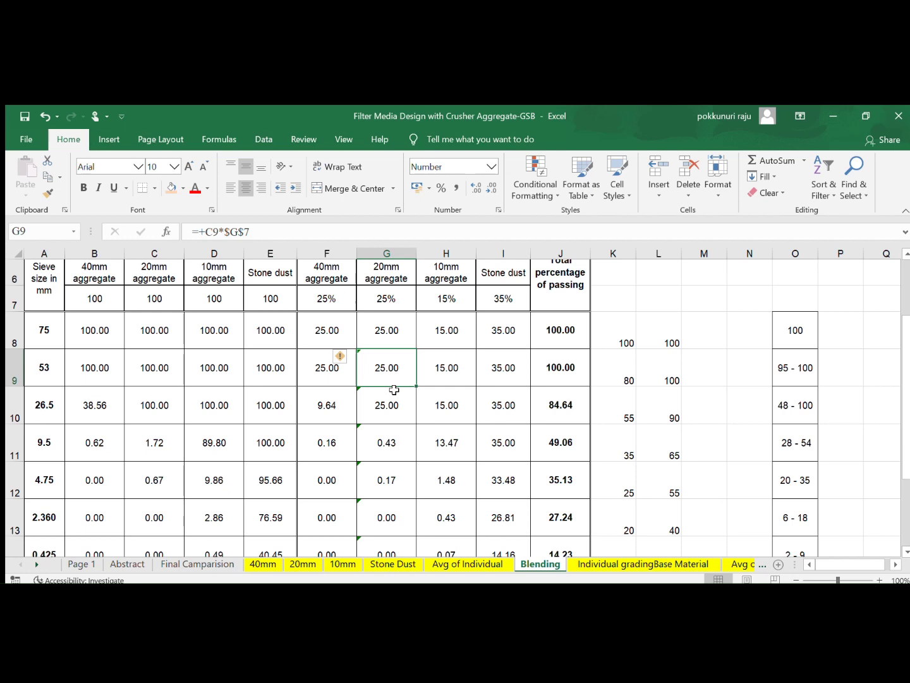
scroll(394, 390, "down", 1)
scroll(393, 390, "up", 3)
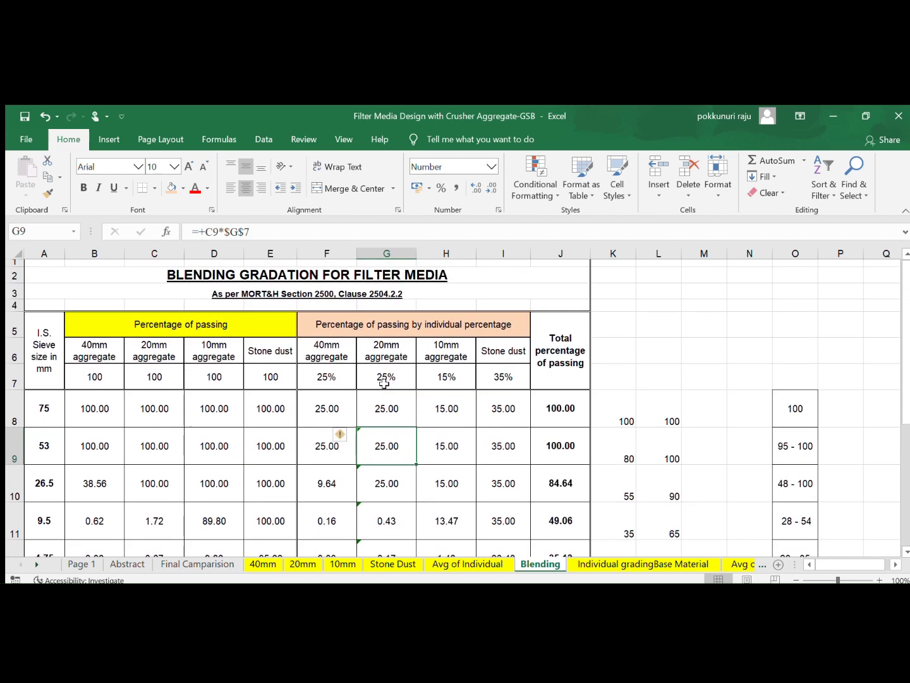
left_click(339, 375)
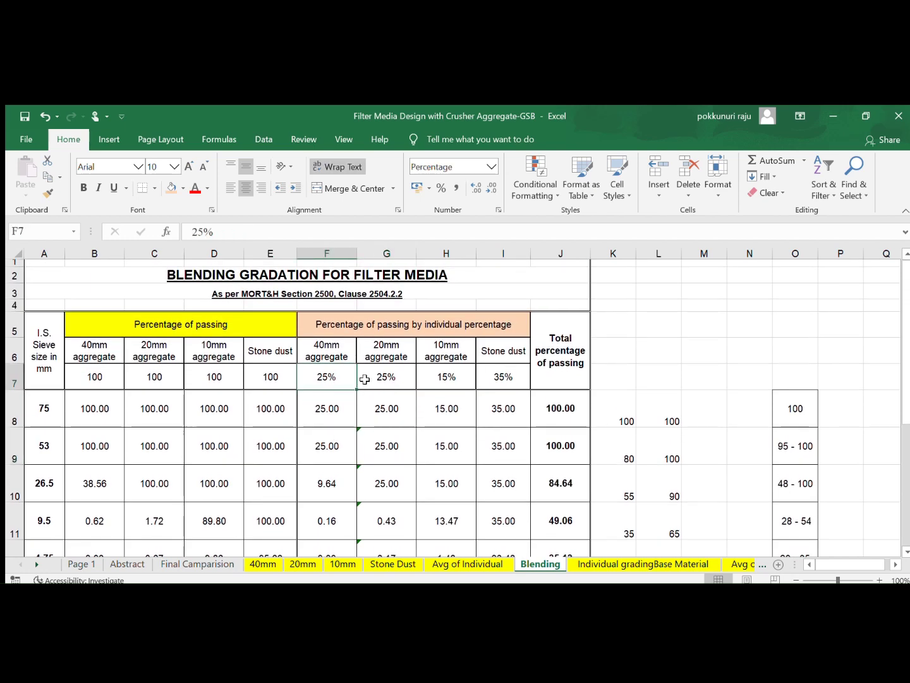
left_click(422, 378)
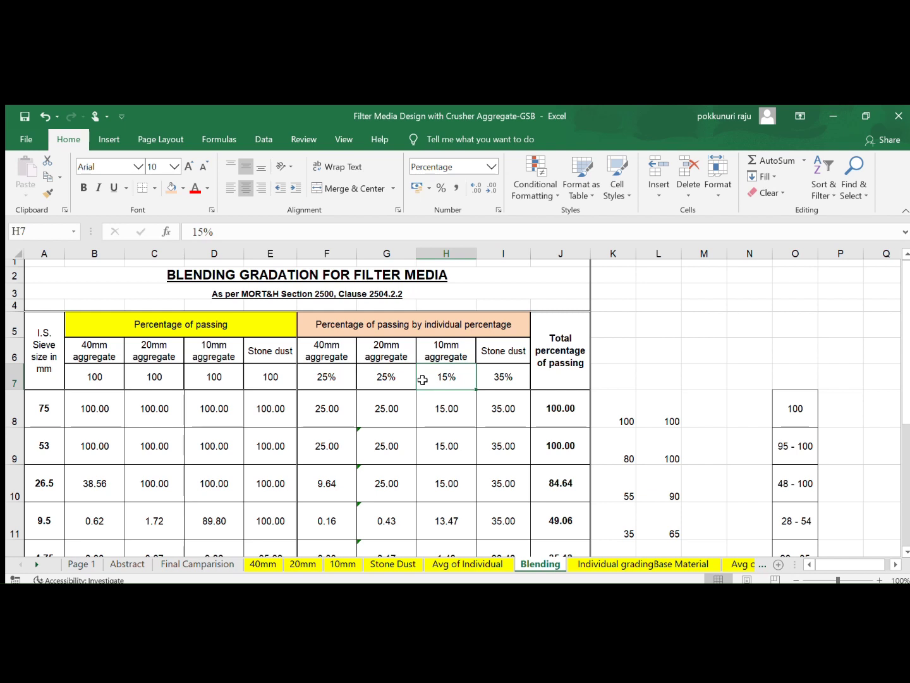
key("Right")
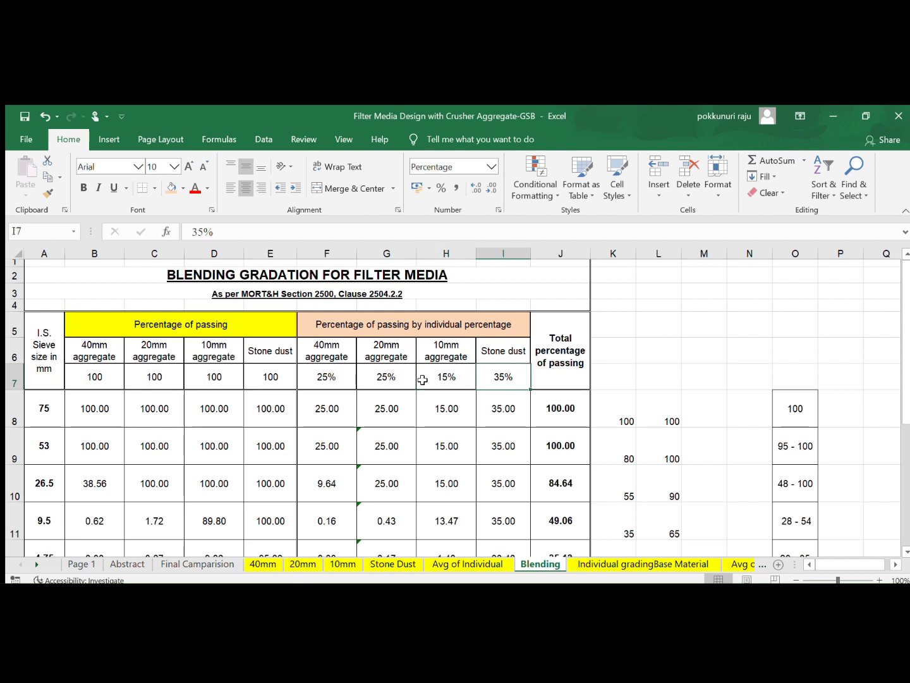
Step: Examine the stone dust blending formulas down to the 0.425 mm sieve and the 10mm aggregate formula for the 53 mm sieve
key("Down")
key("Down")
key("Down")
key("Down")
key("Down")
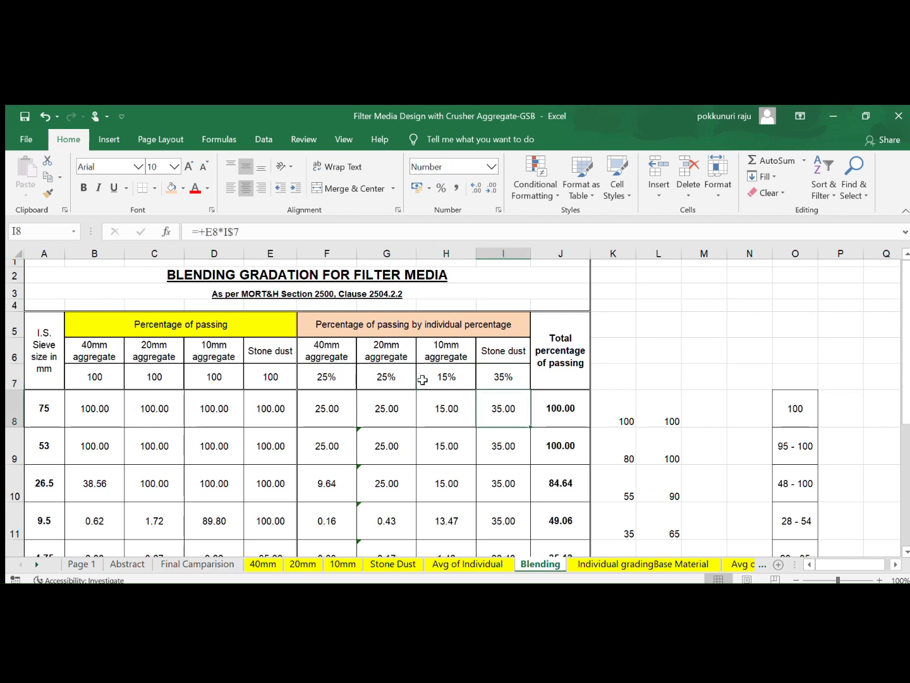
key("Down")
key("Down")
scroll(422, 379, "down", 5)
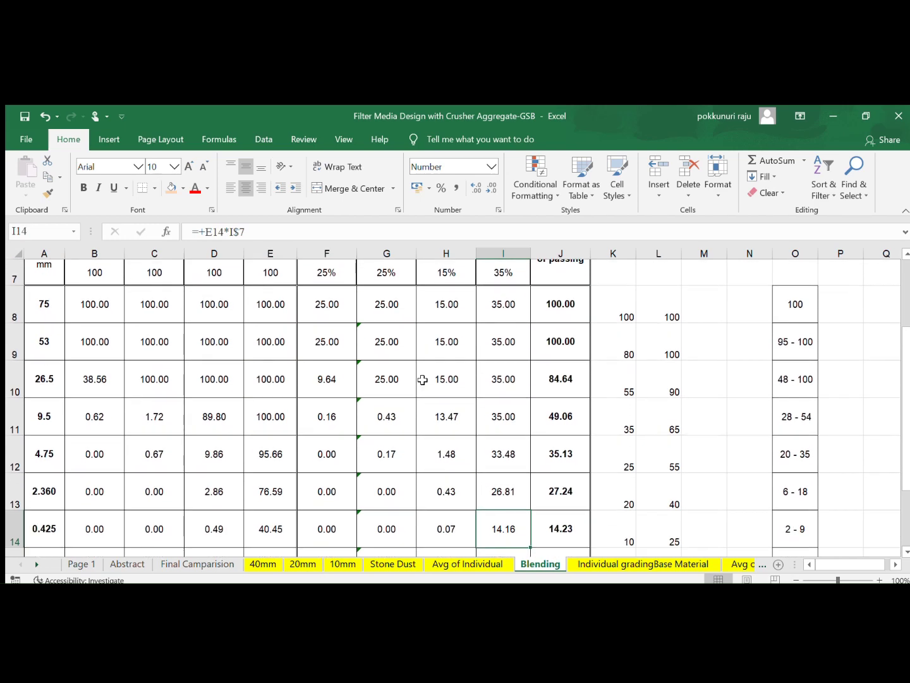
scroll(423, 379, "up", 2)
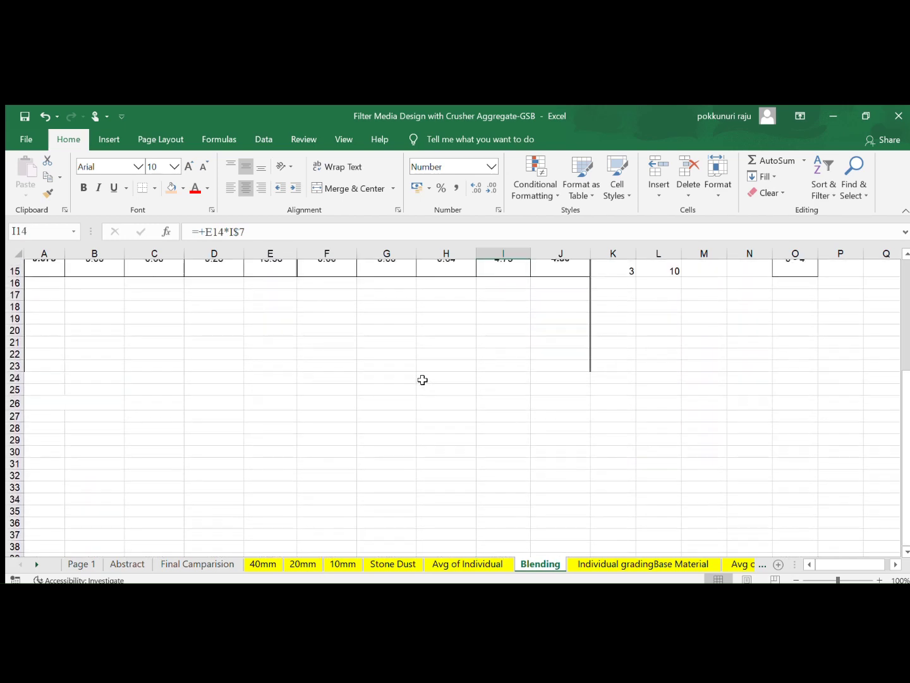
scroll(422, 379, "up", 4)
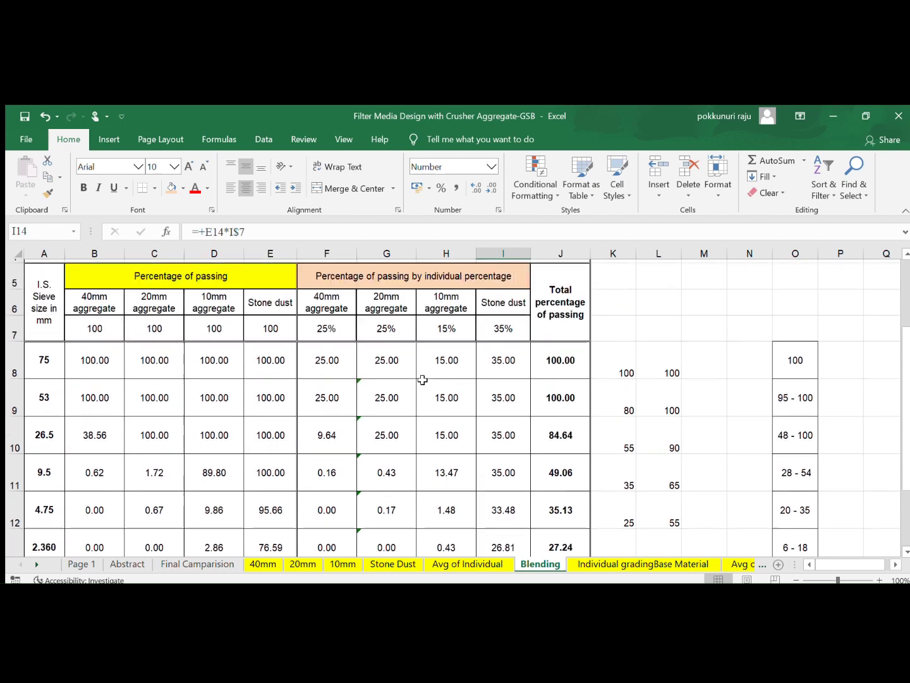
left_click(418, 462)
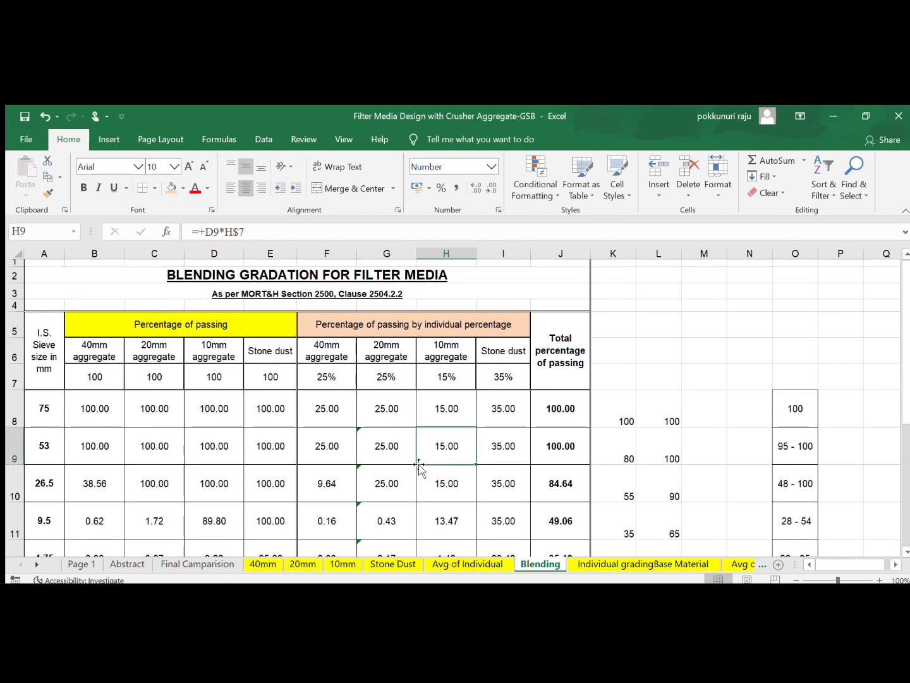
Step: Review the sample sieve analyses on the Individual gradingBase Material sheet and the three-sample averages on the Avg of Base Material sheet
left_click(35, 565)
left_click(35, 564)
left_click(34, 565)
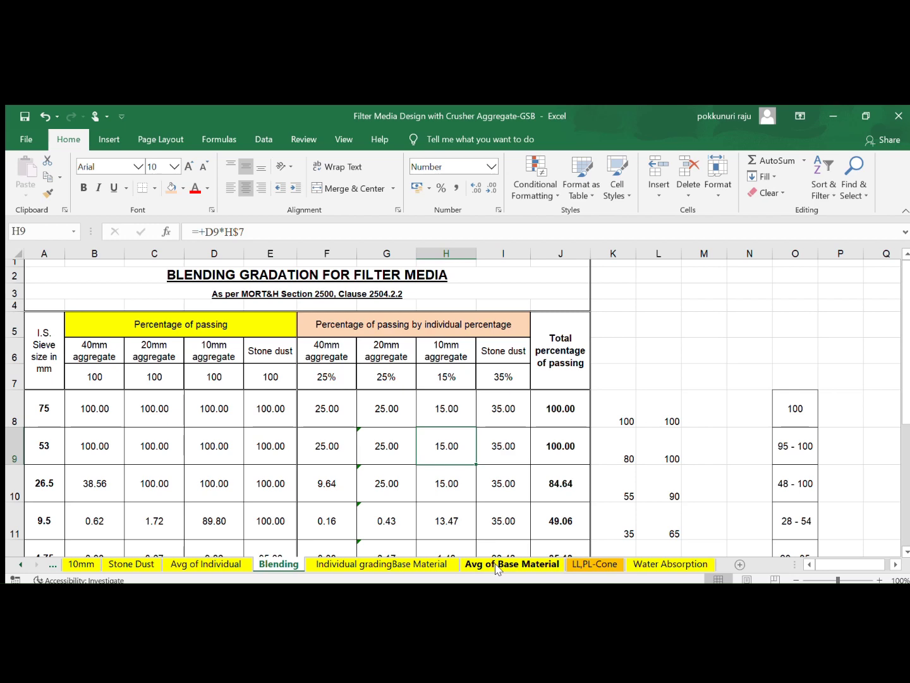
left_click(386, 562)
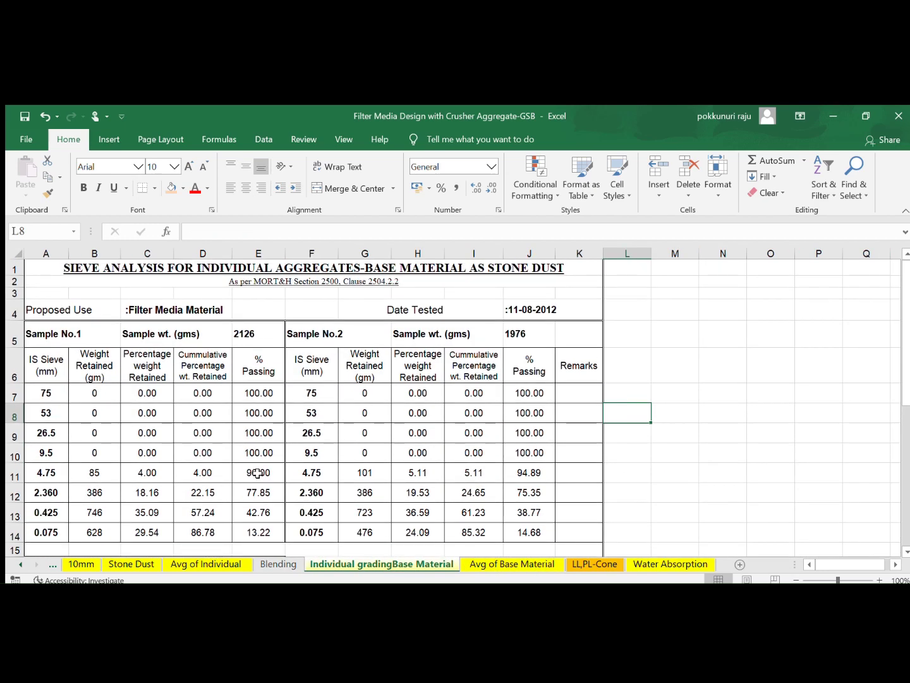
scroll(258, 472, "down", 2)
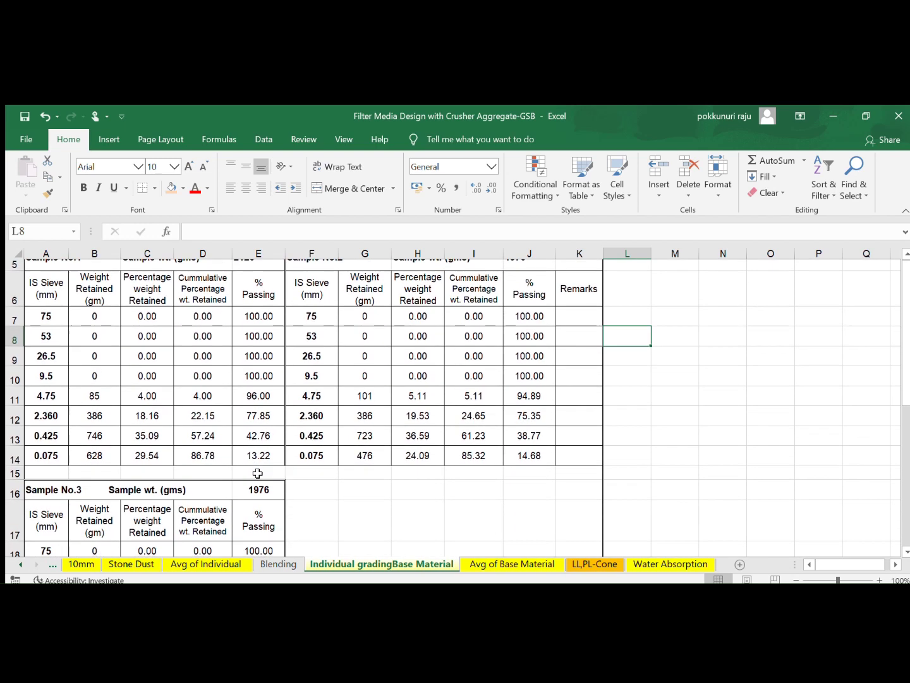
scroll(257, 473, "up", 2)
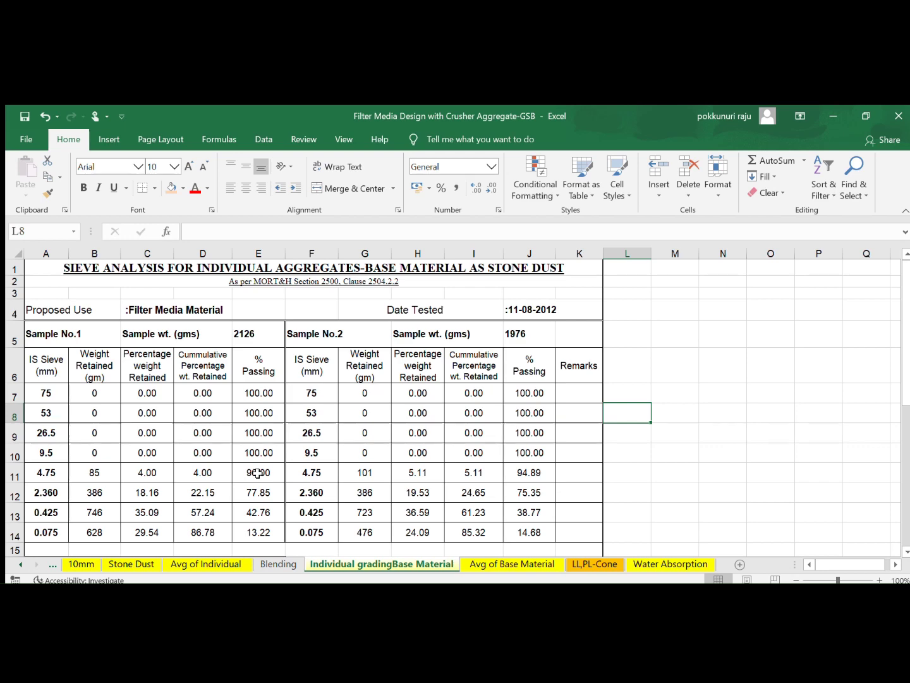
left_click(488, 562)
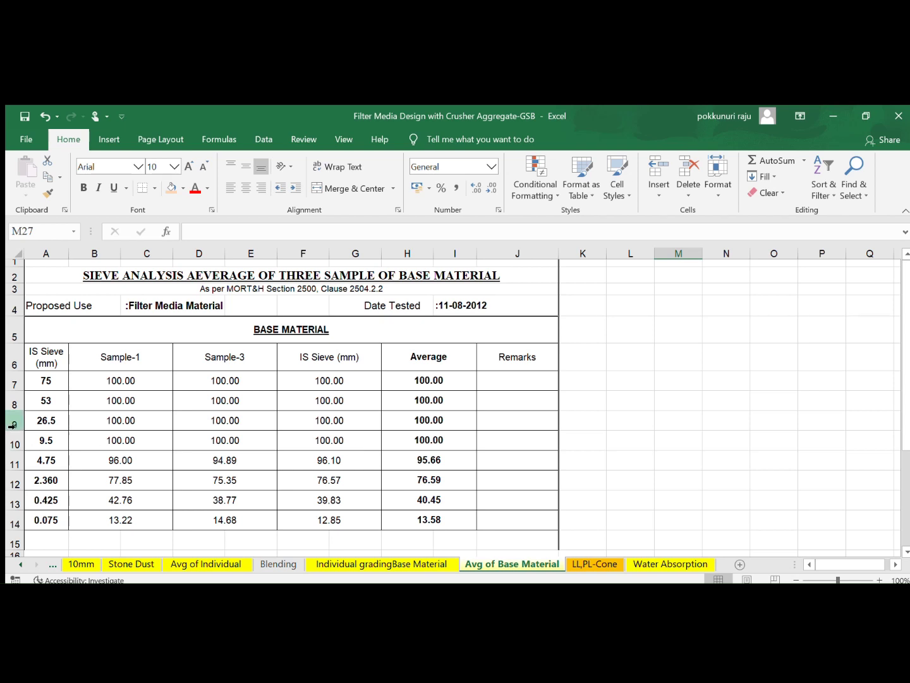
left_click(47, 380)
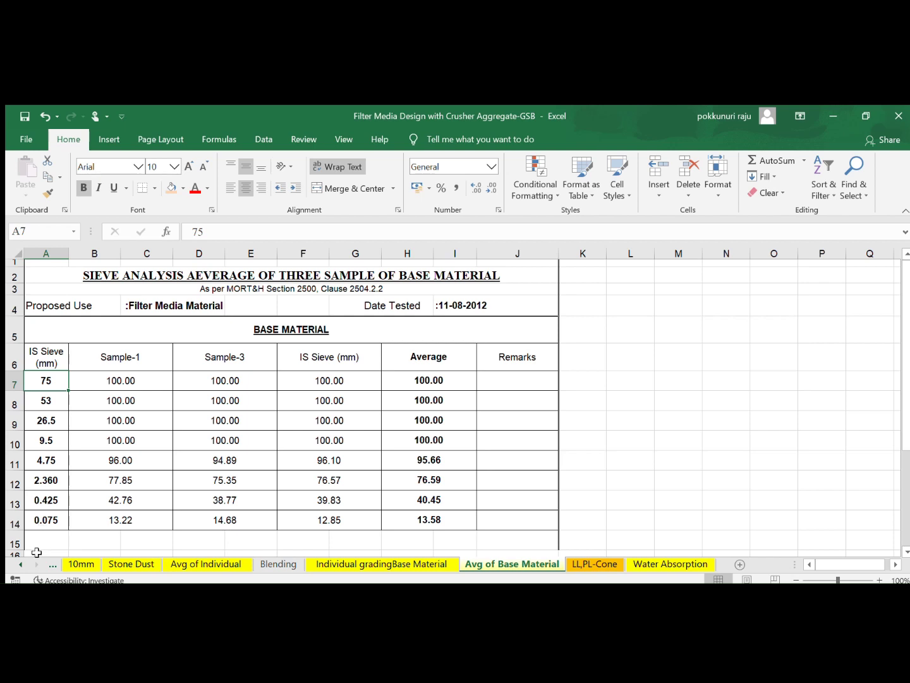
Step: Open the Final Camparision sheet and compare the filter and base material tables, including the base material reference for the 26.5 mm sieve
left_click(17, 563)
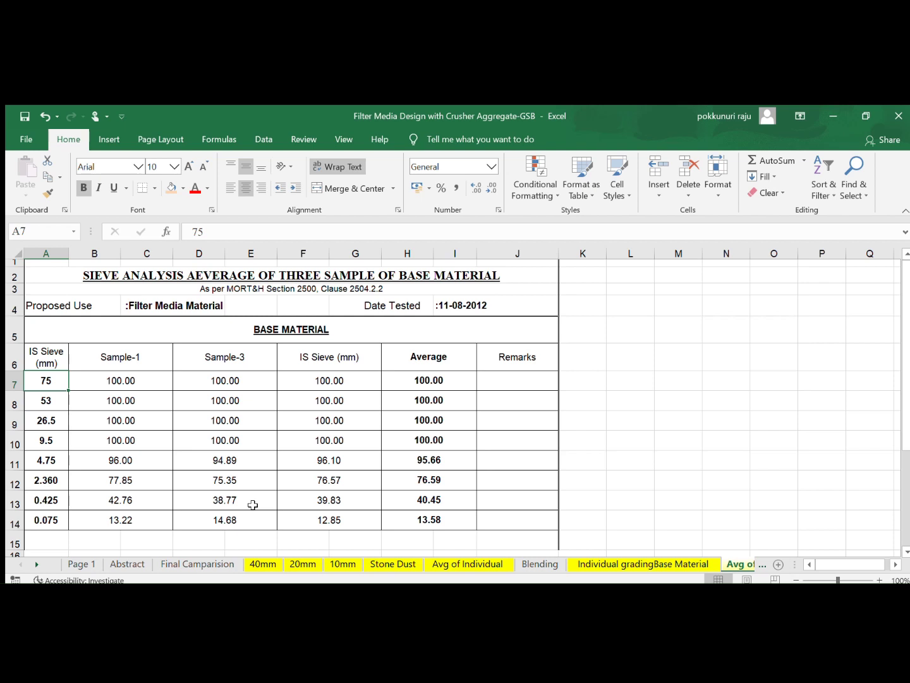
left_click(197, 564)
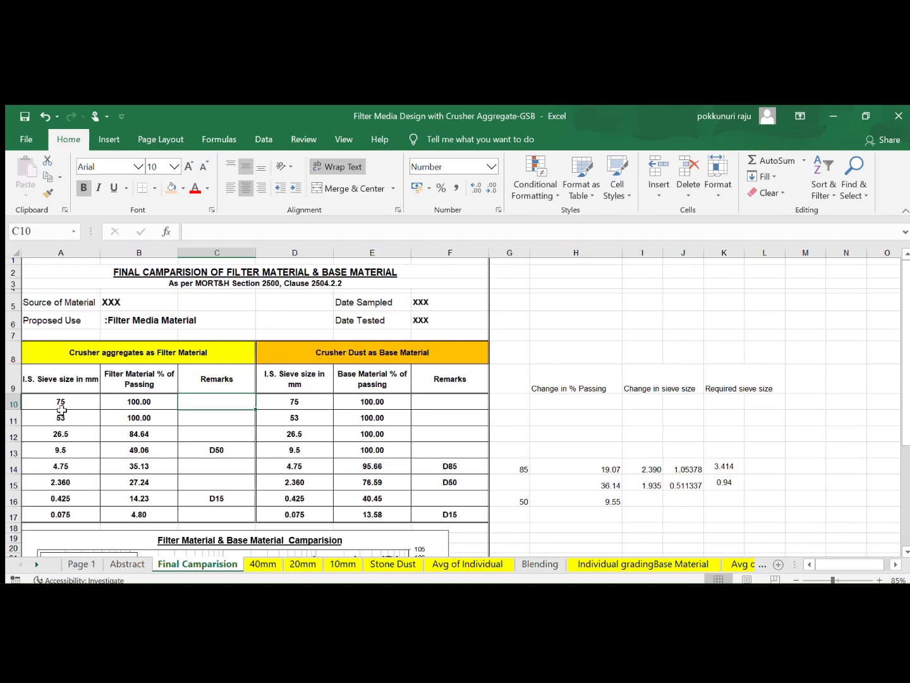
left_click(147, 354)
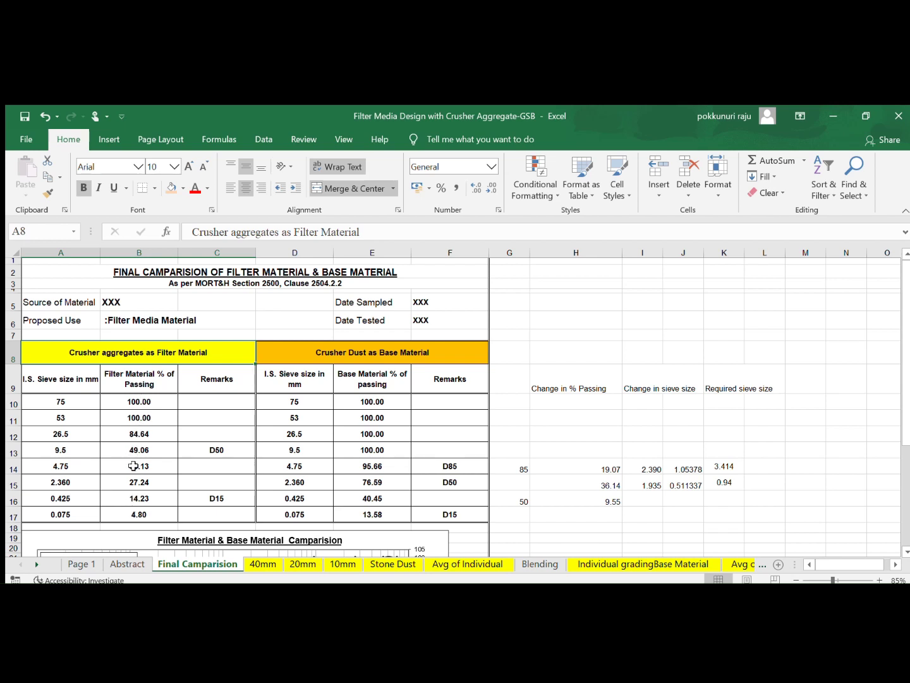
left_click(375, 360)
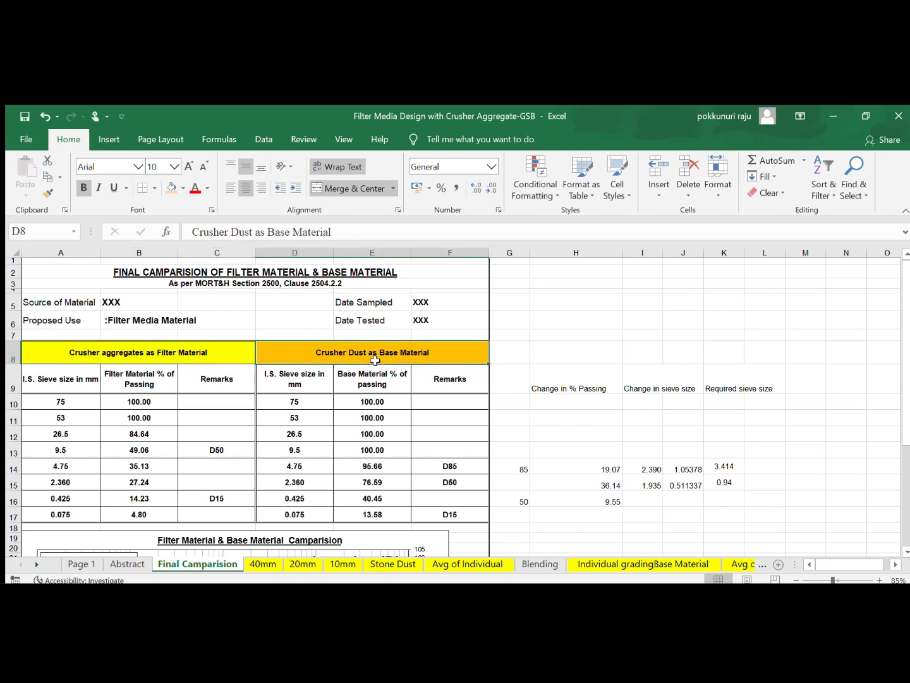
left_click(373, 431)
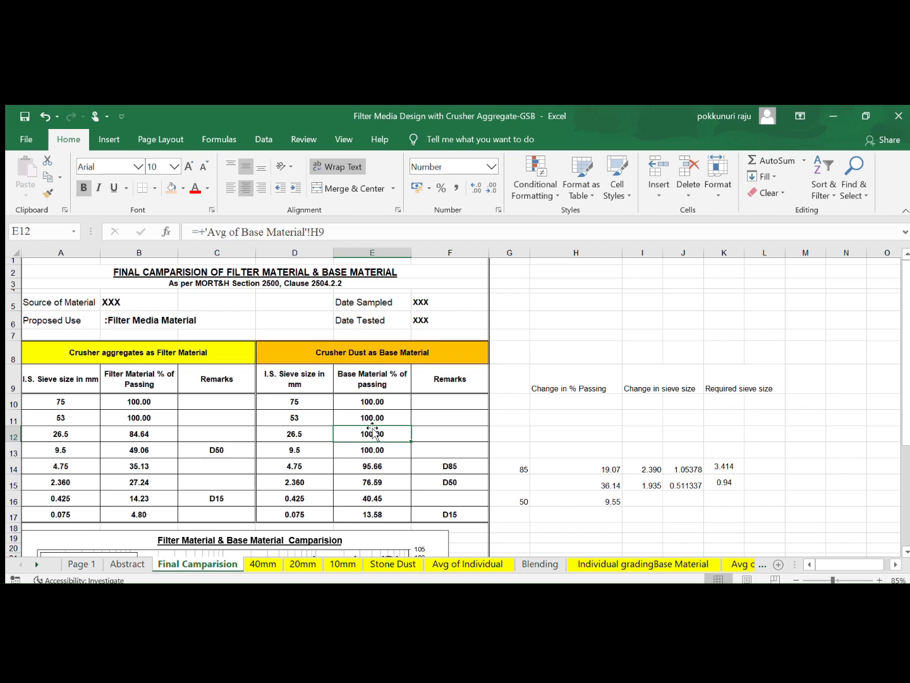
Step: Check the Abstract sheet's D-size ratio tests against the filter material D50 and D15 and base material D85 remarks on Final Camparision
left_click(127, 564)
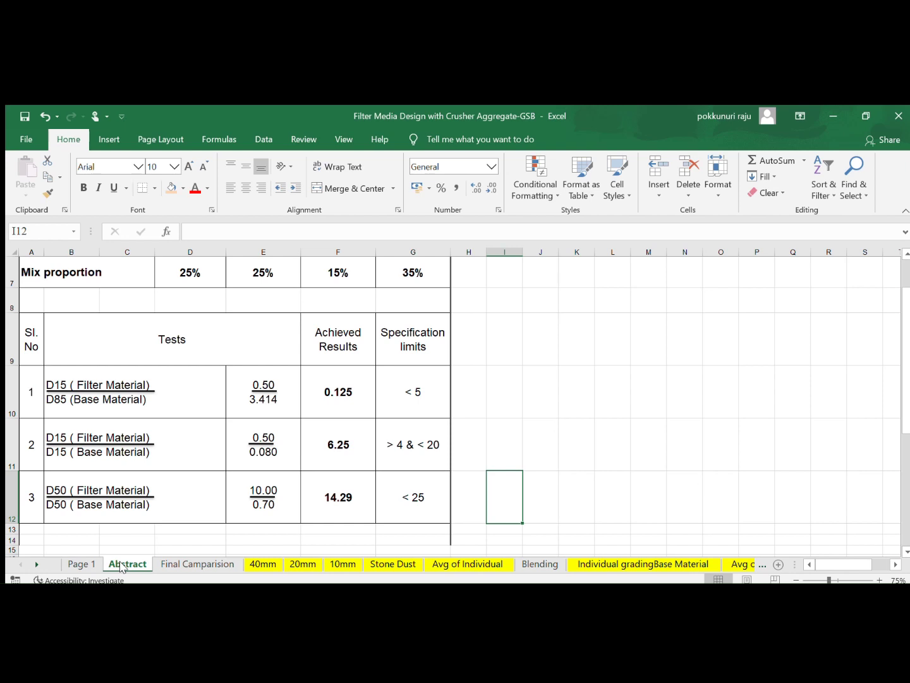
left_click(185, 565)
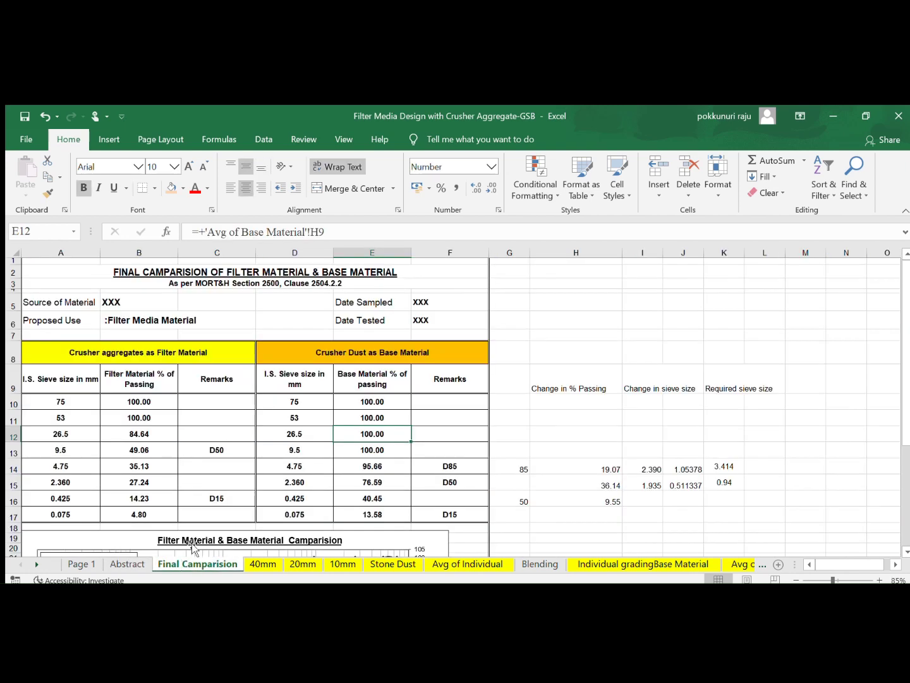
left_click(232, 451)
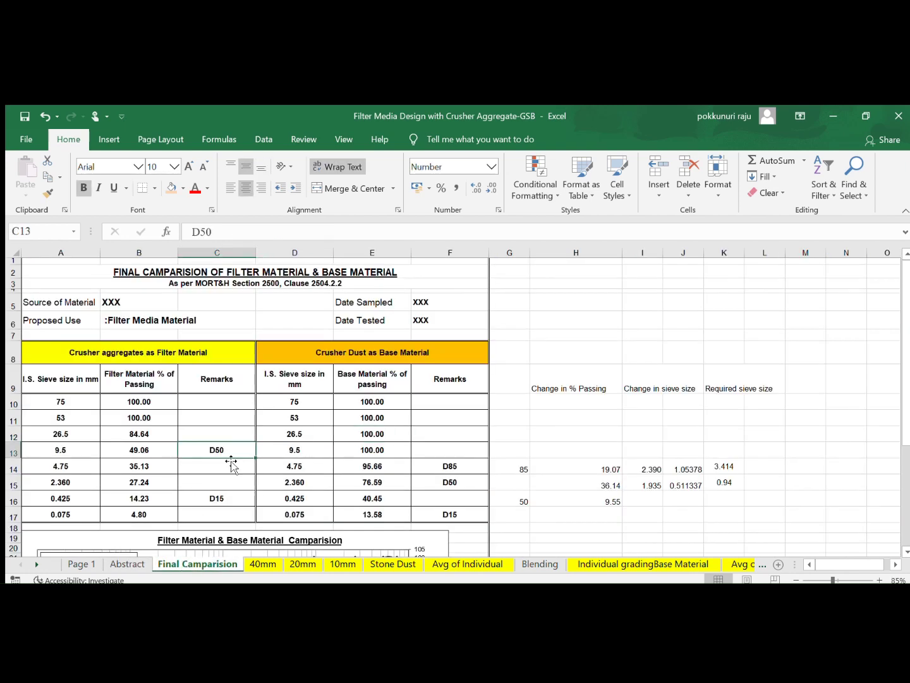
left_click(224, 498)
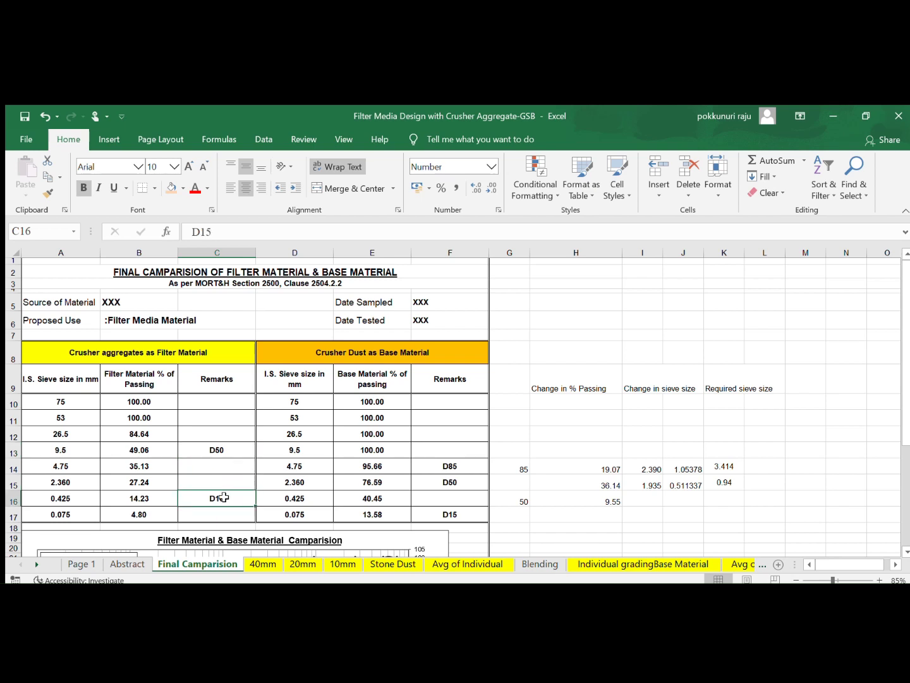
left_click(430, 468)
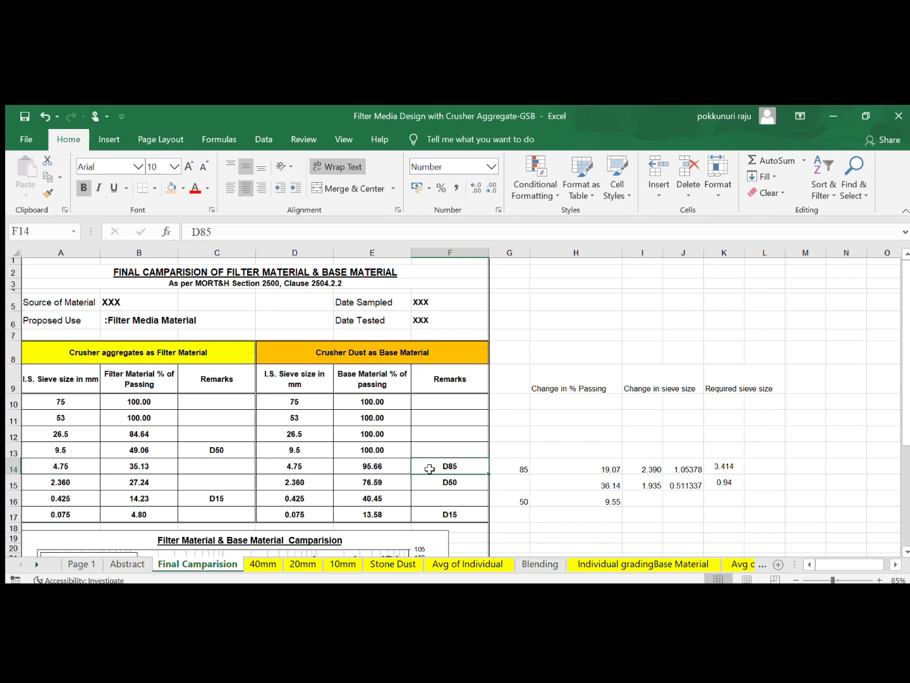
Step: Examine the base material passing values for the 4.75 and 2.36 mm sieves and the filter material's D50 row on Final Camparision
left_click(201, 504)
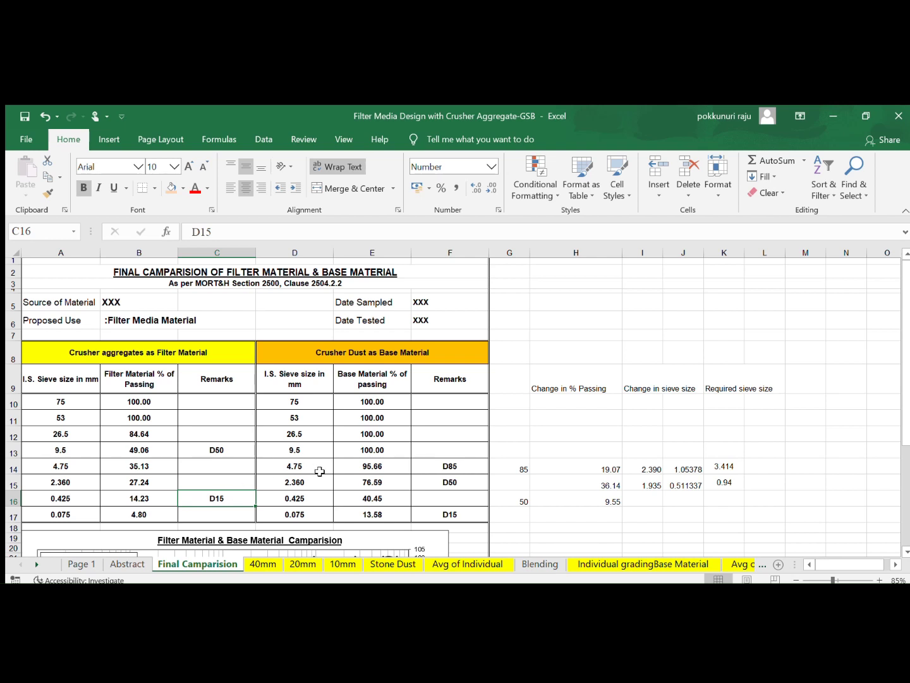
left_click(362, 469)
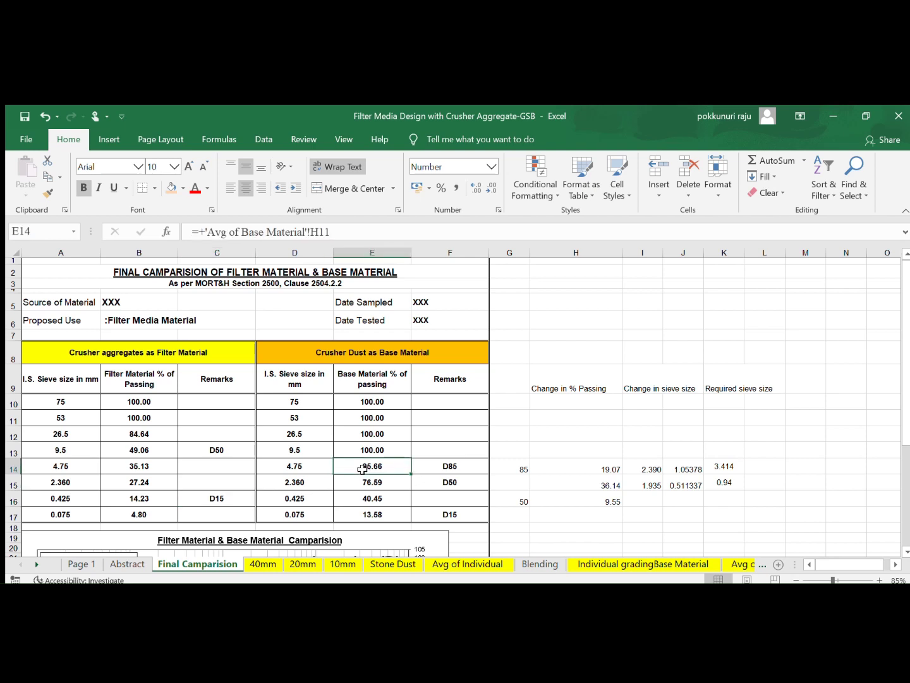
left_click(307, 465)
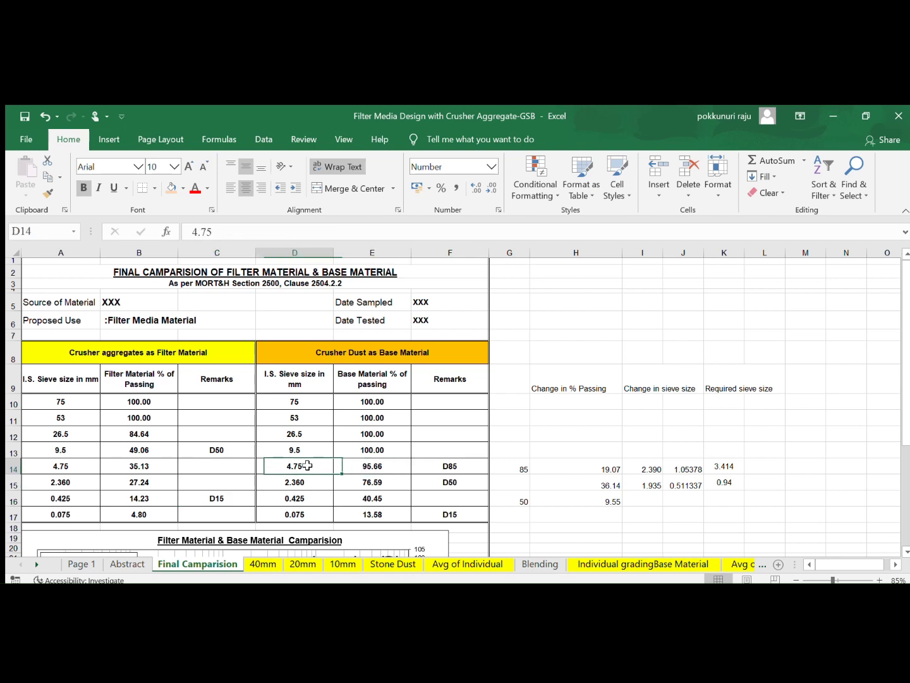
left_click(361, 484)
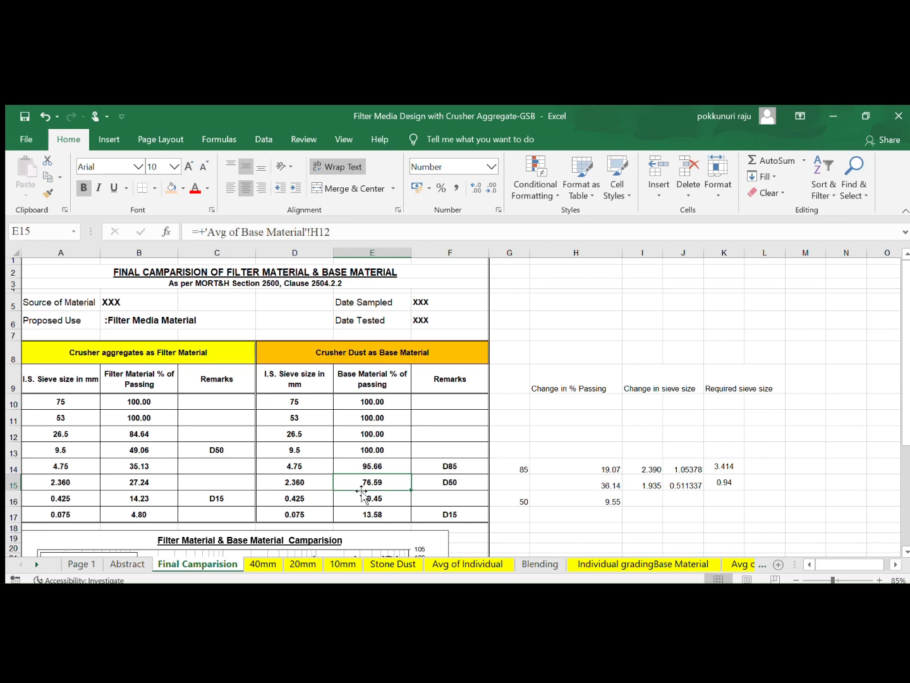
left_click(187, 448)
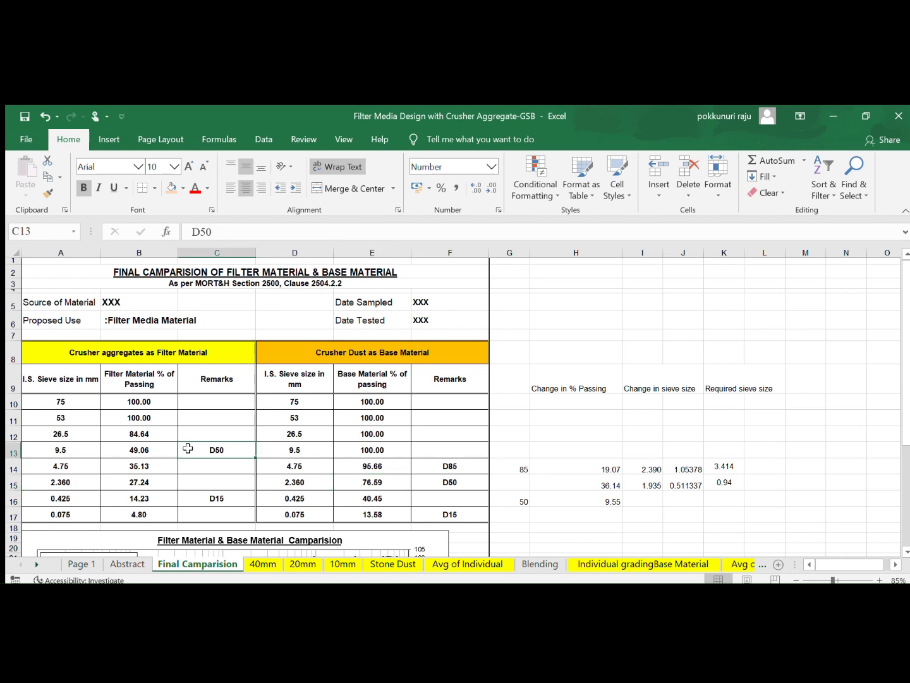
left_click(126, 453)
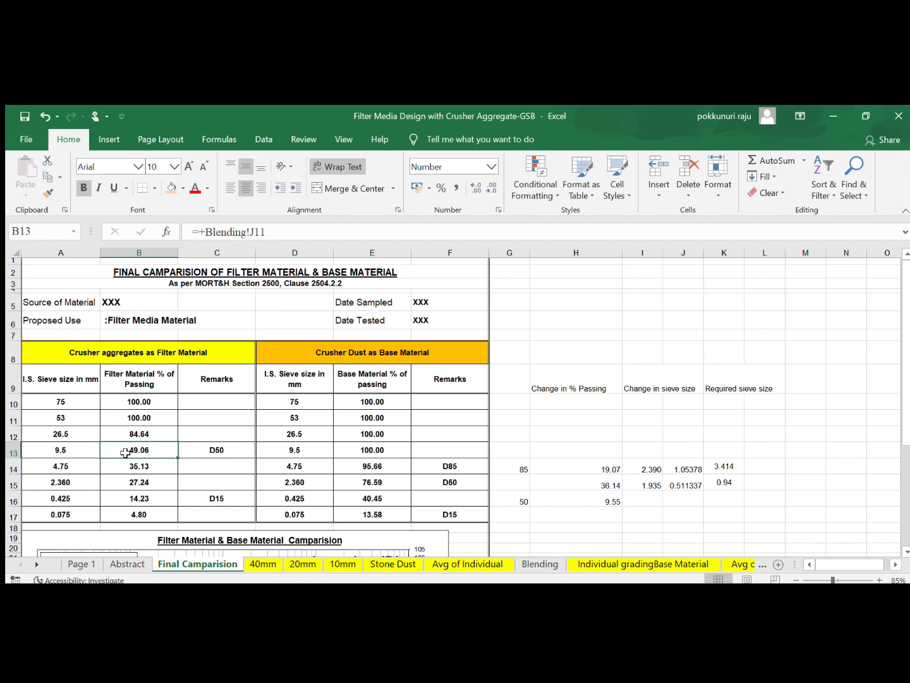
left_click(82, 443)
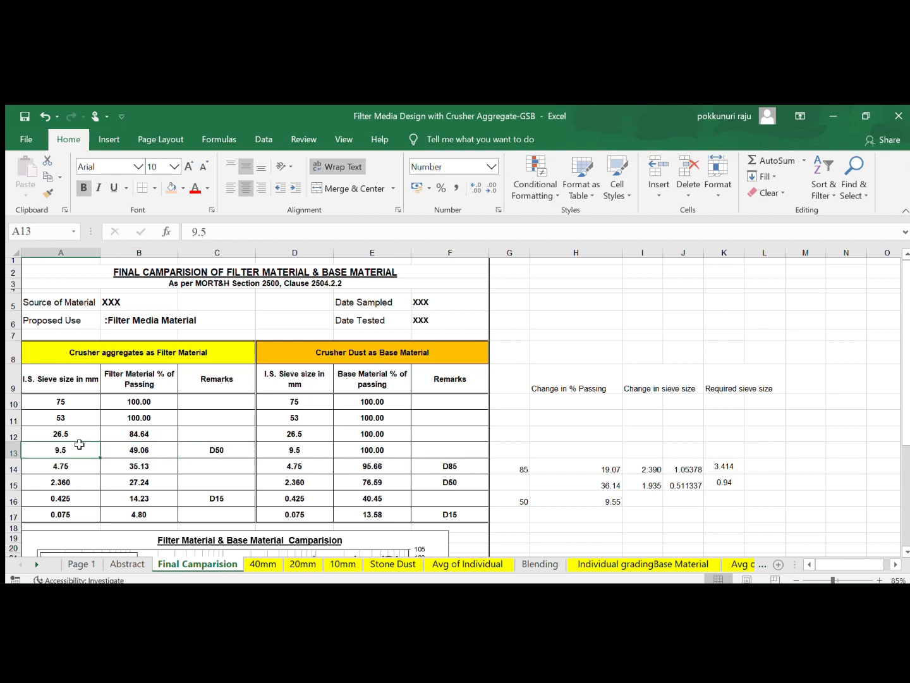
left_click(154, 433)
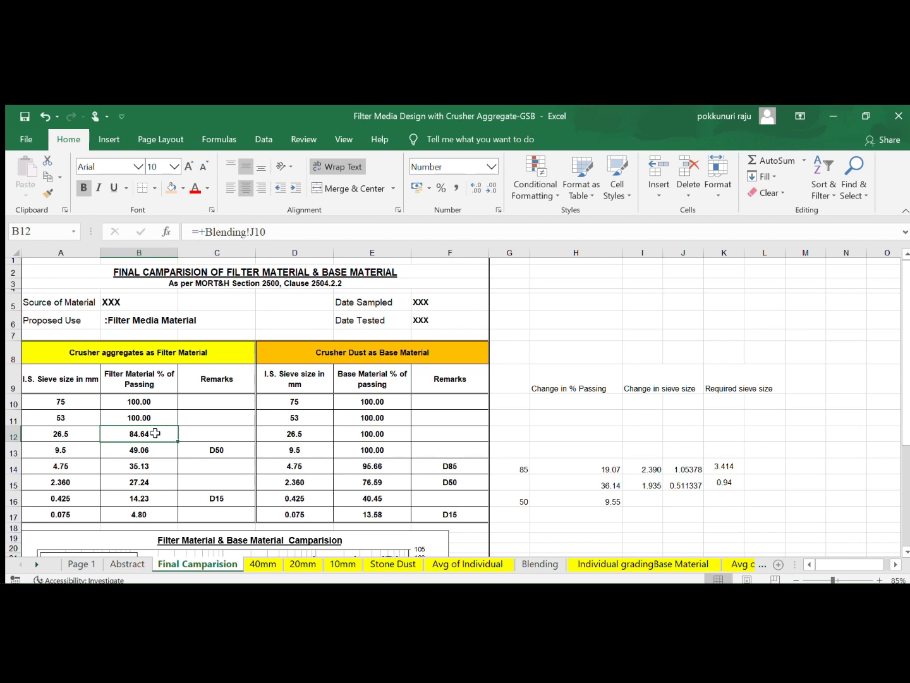
Step: Examine the filter material's D15 row against the 2.36 mm sieve row, and view the Filter Material & Base Material Camparision chart
scroll(155, 434, "down", 1)
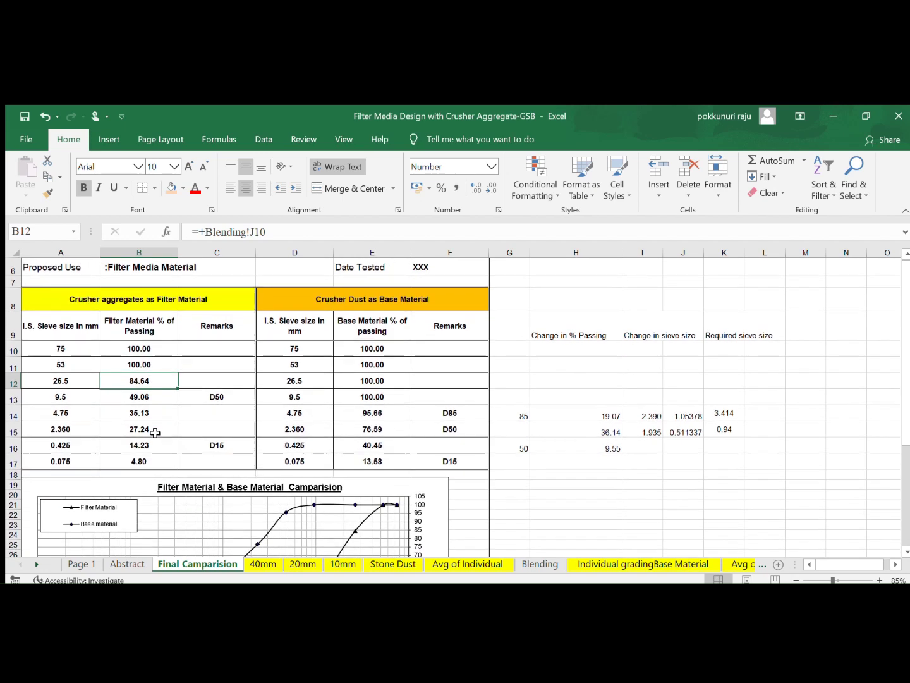
scroll(140, 374, "down", 1)
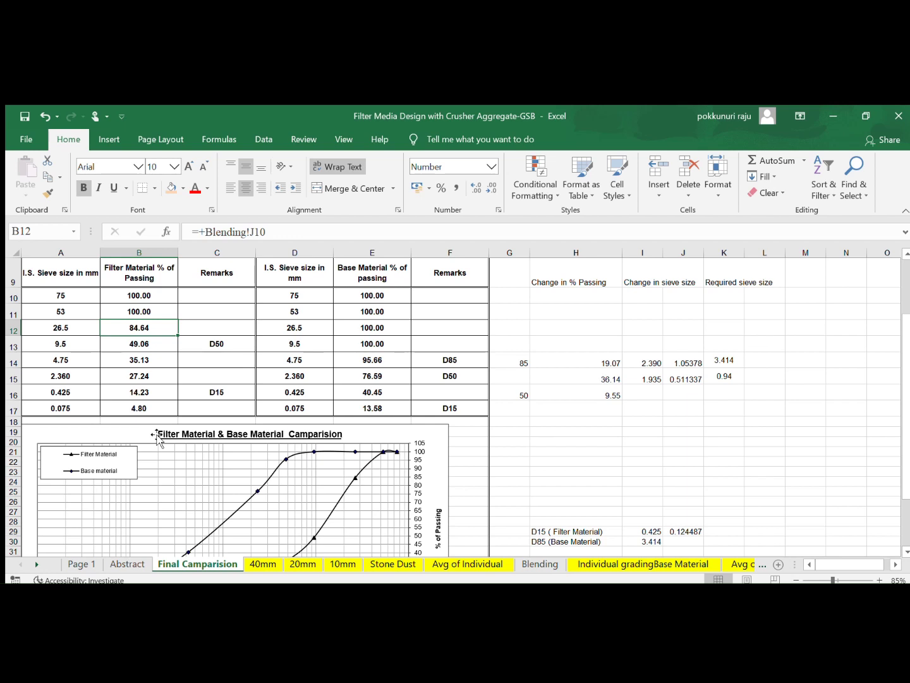
left_click(225, 391)
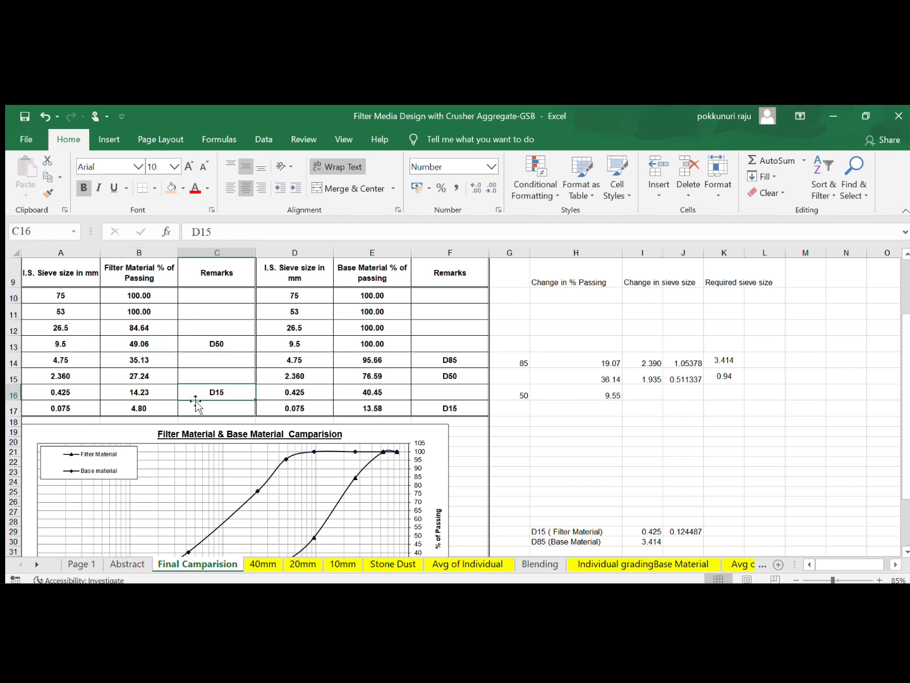
left_click(126, 388)
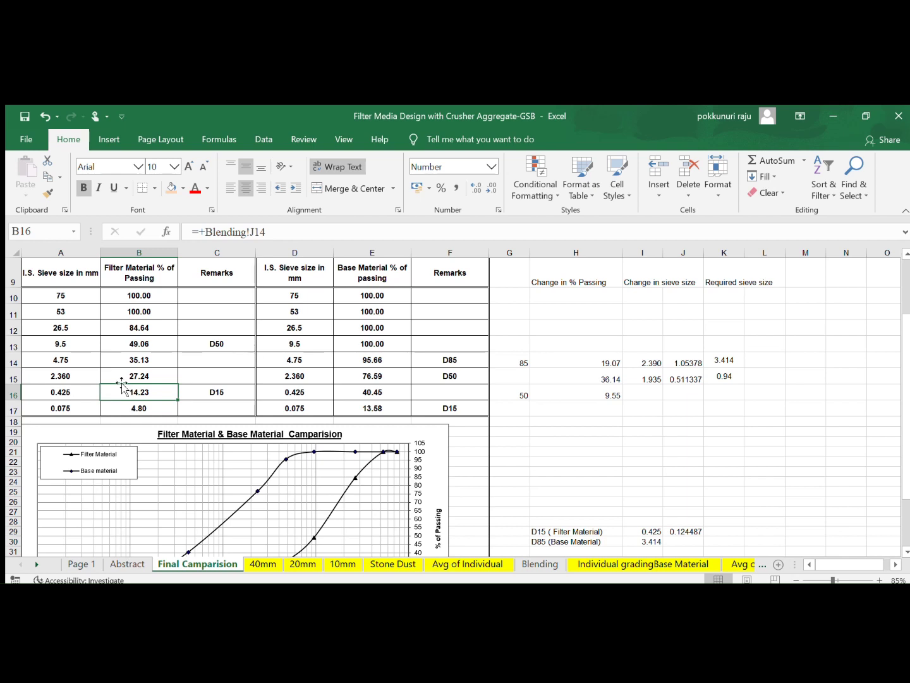
left_click(152, 374)
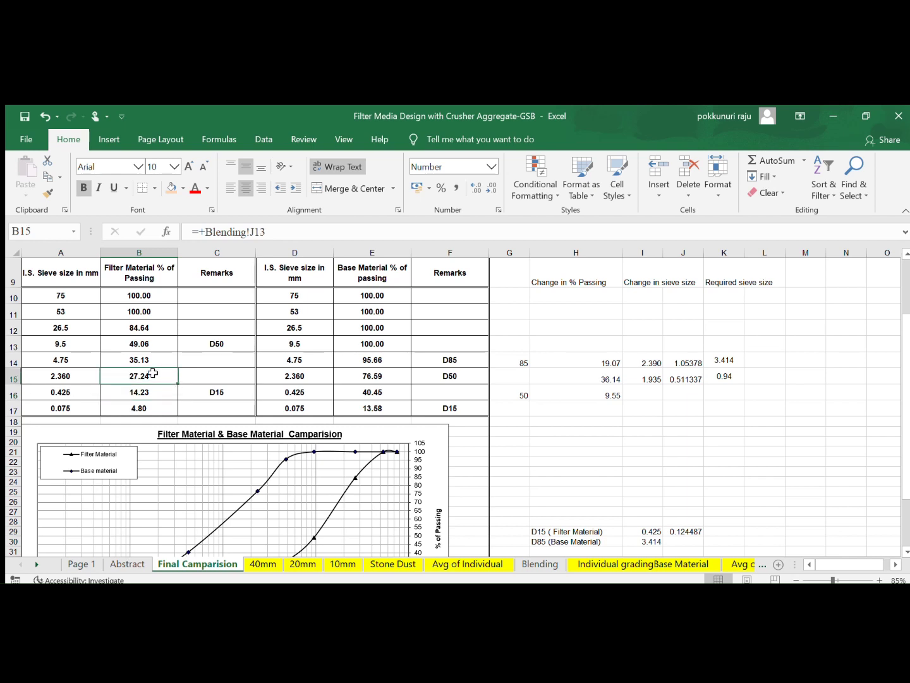
left_click(66, 378)
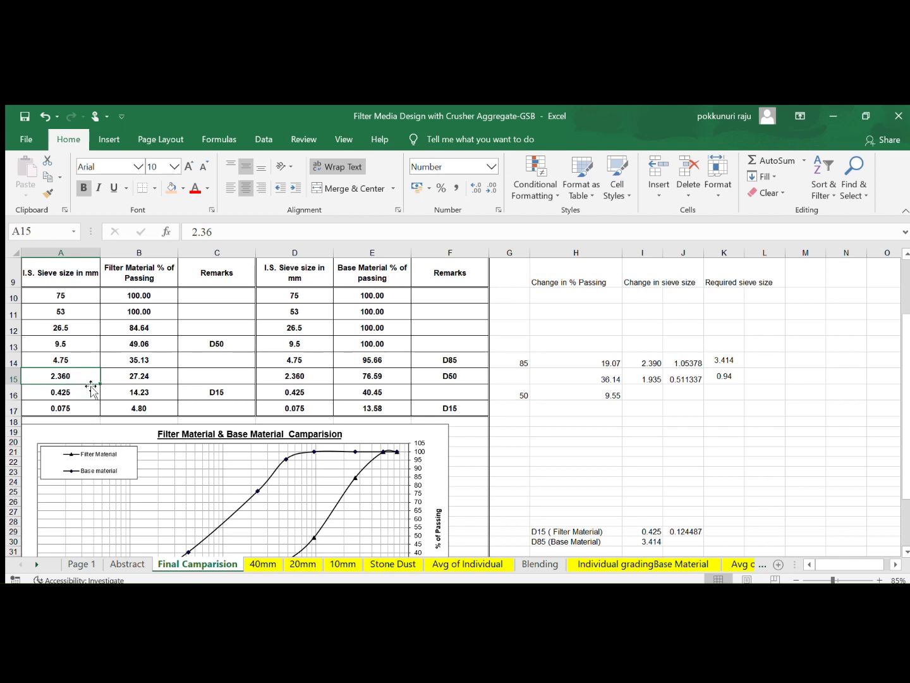
left_click(77, 395)
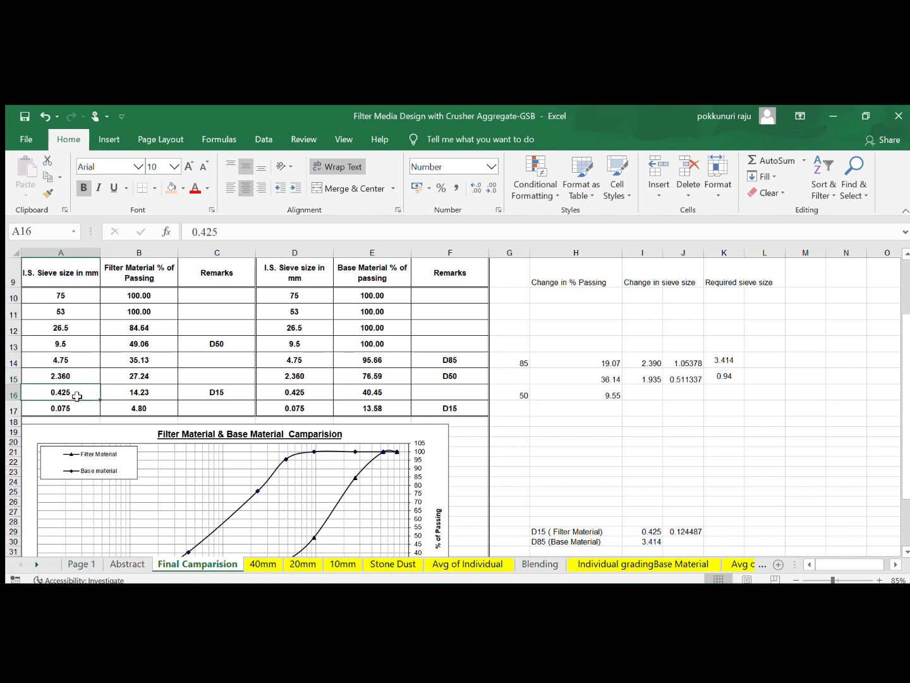
scroll(76, 396, "down", 3)
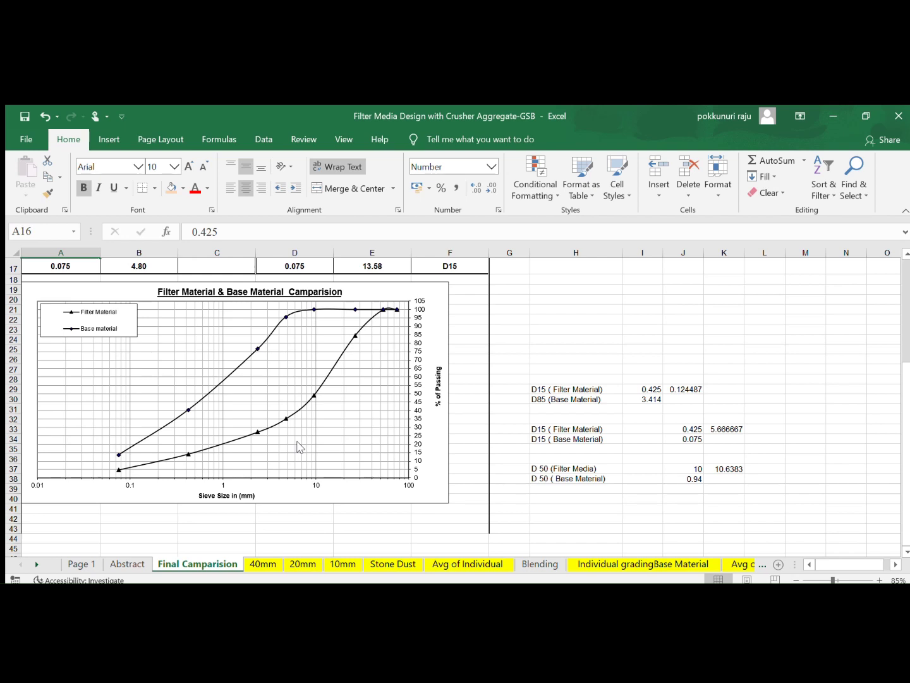
Step: Check the D15 filter to D85 base material result on the Abstract sheet against the Final Camparision chart and ratio calculations
left_click(128, 563)
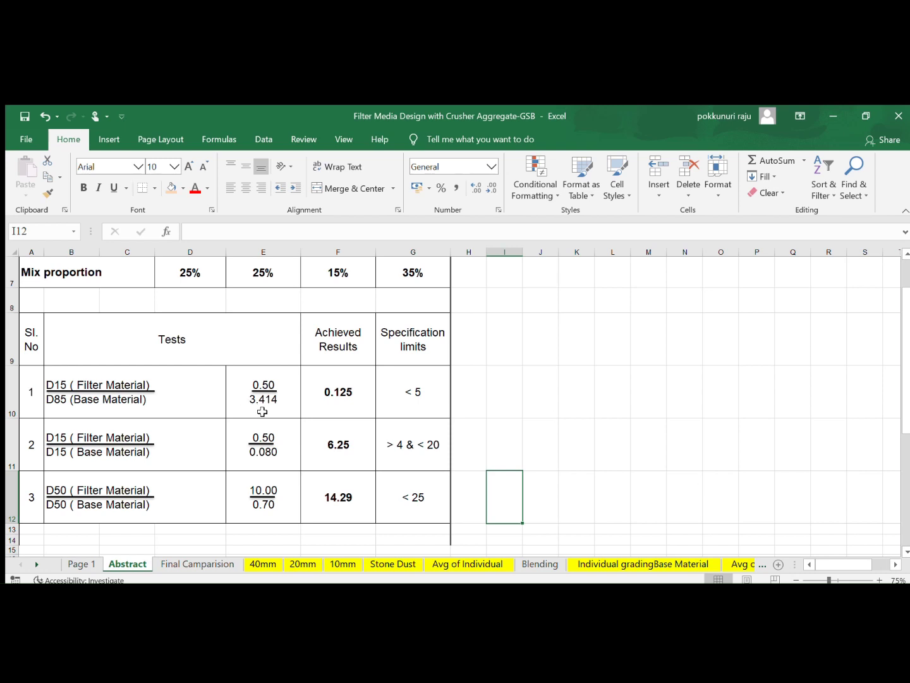
left_click(356, 404)
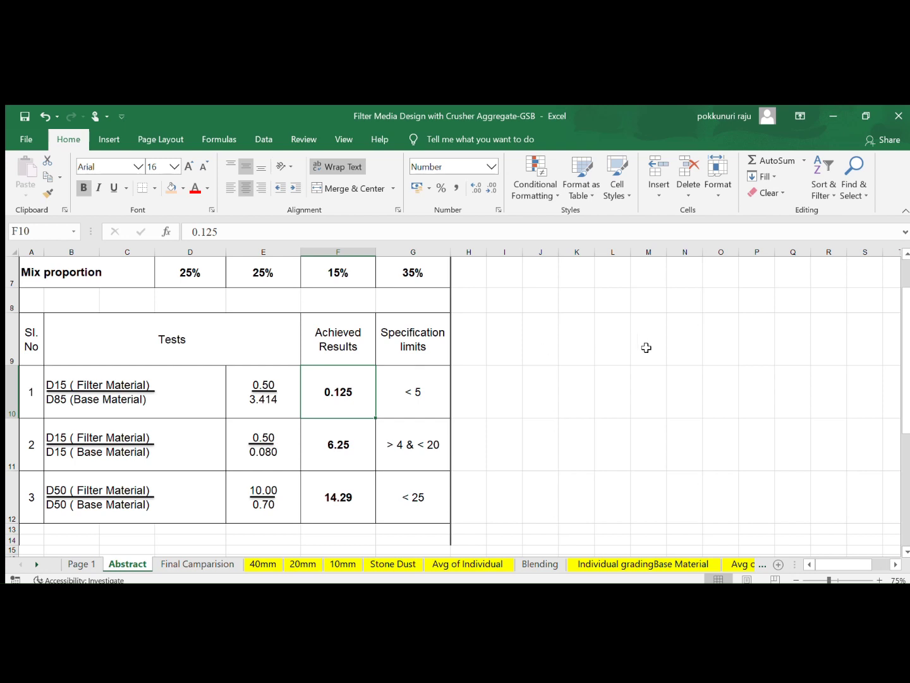
left_click(189, 563)
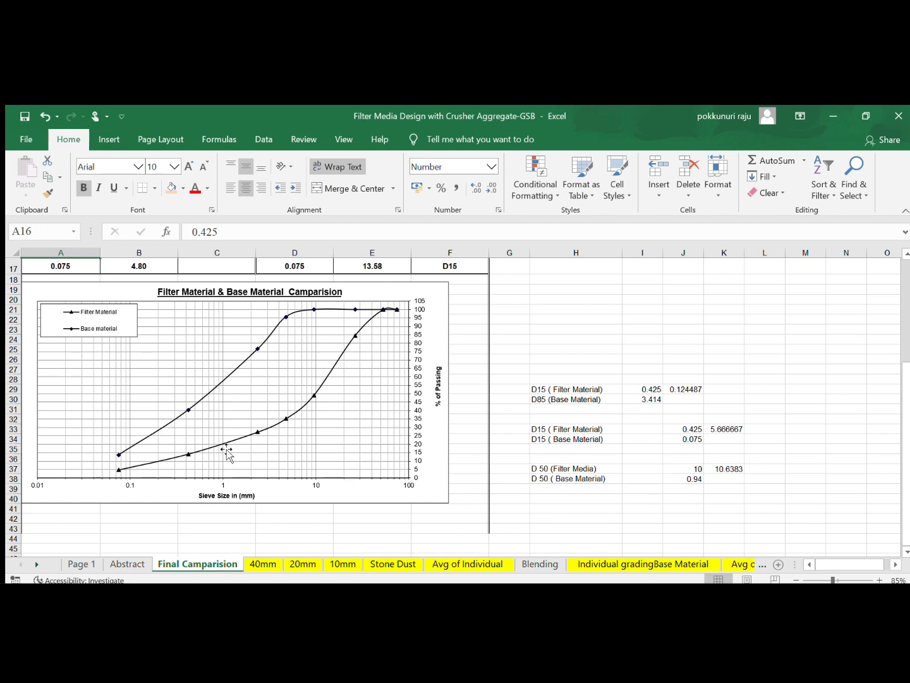
left_click(125, 563)
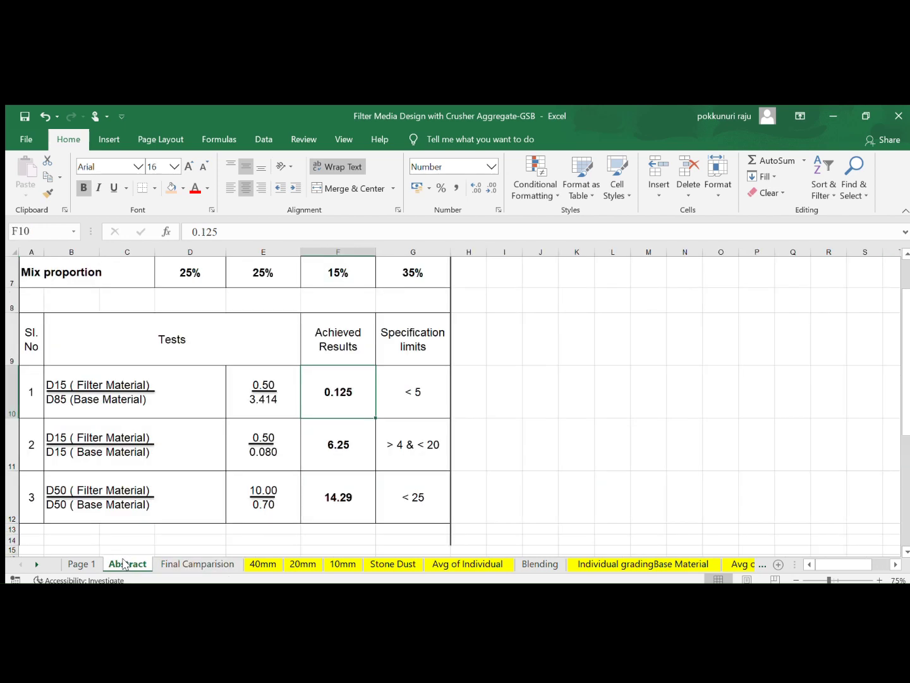
Step: Compare the filter material passing values for the 9.5 mm and 26.5 mm sieves on the Final Camparision sheet
left_click(173, 566)
scroll(206, 422, "up", 5)
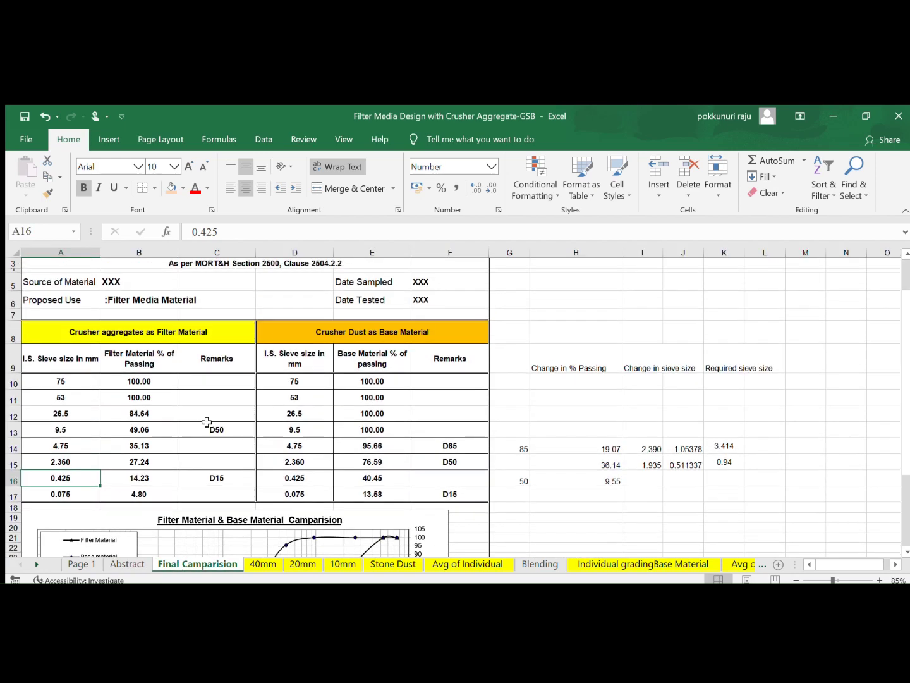
left_click(143, 427)
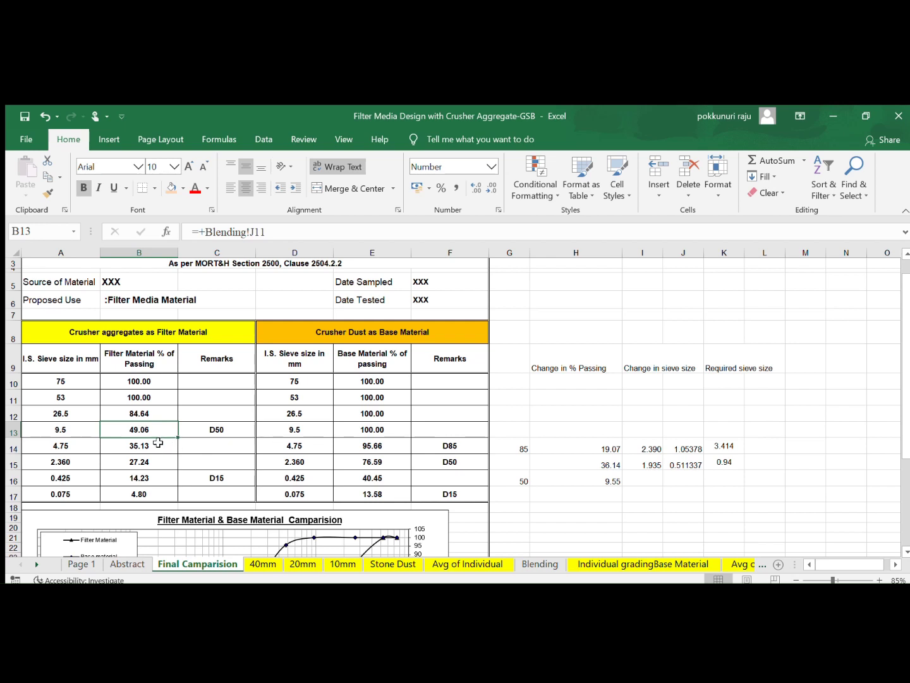
left_click(75, 431)
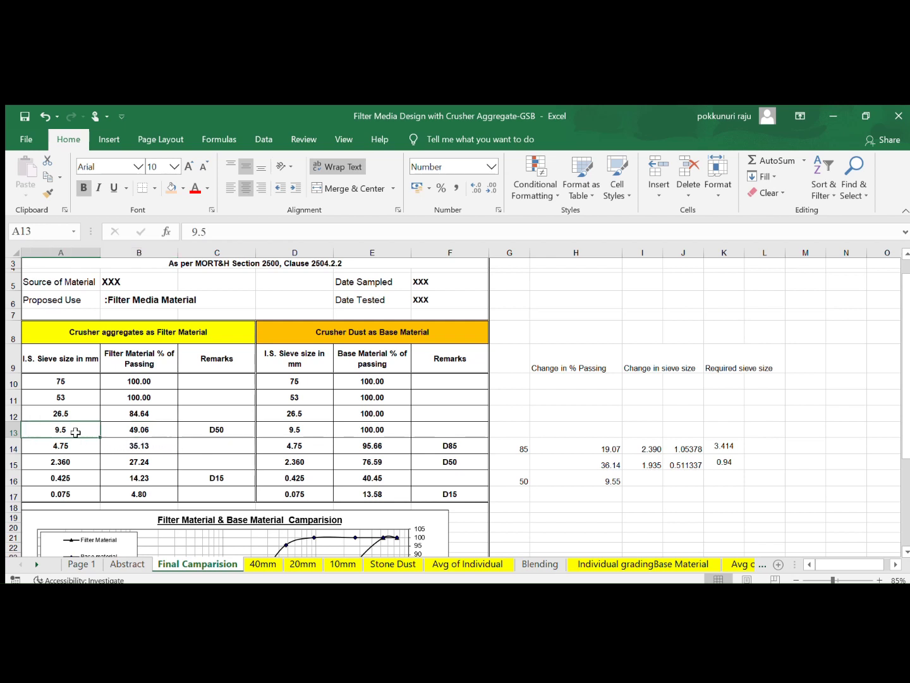
left_click(163, 410)
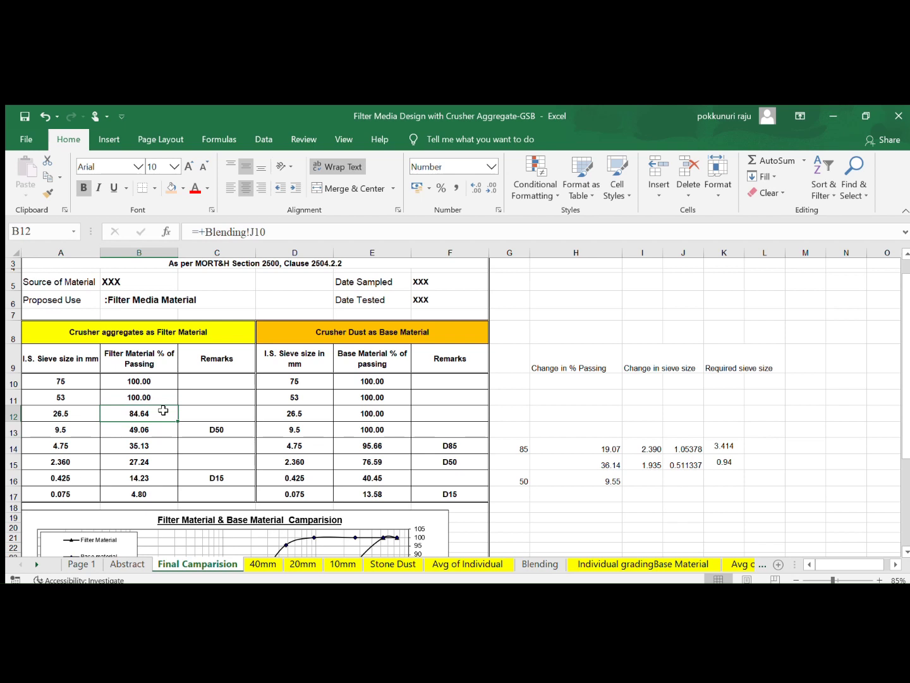
left_click(71, 409)
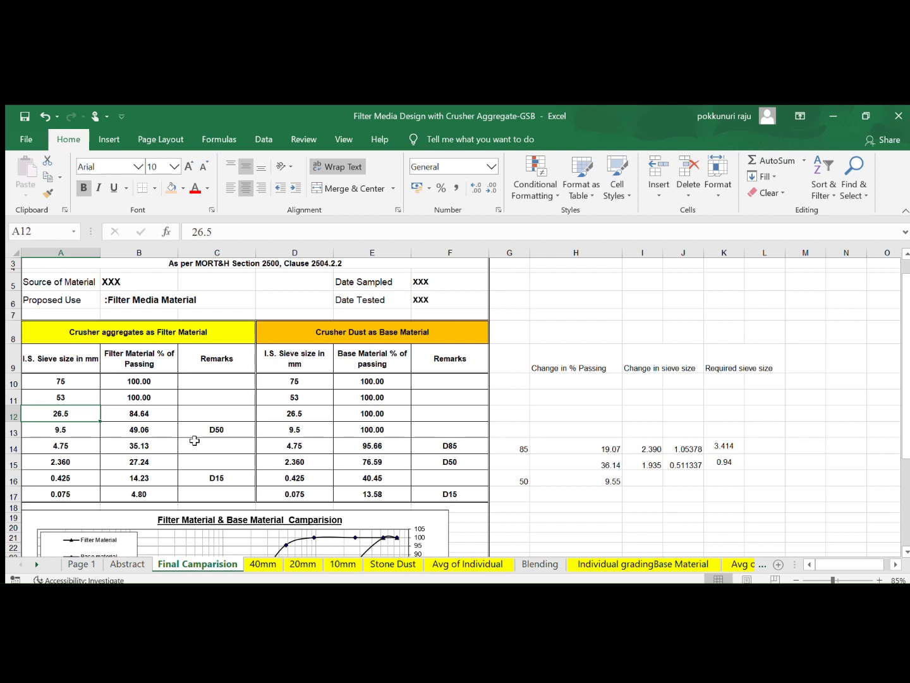
Step: Review the ingredient mix proportions and the three filter-to-base ratio tests on the Abstract sheet
left_click(116, 564)
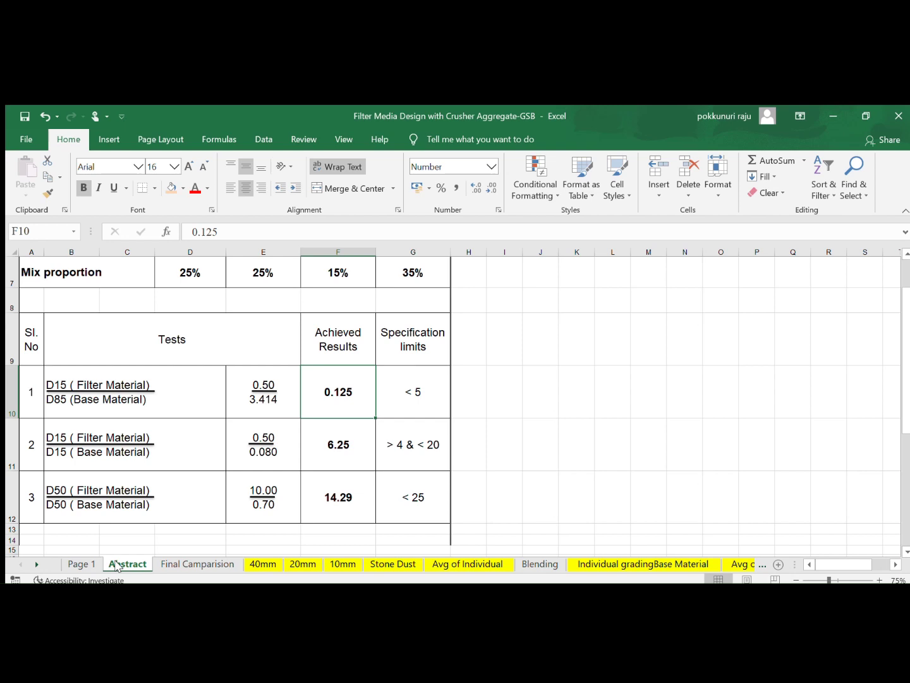
left_click(116, 565)
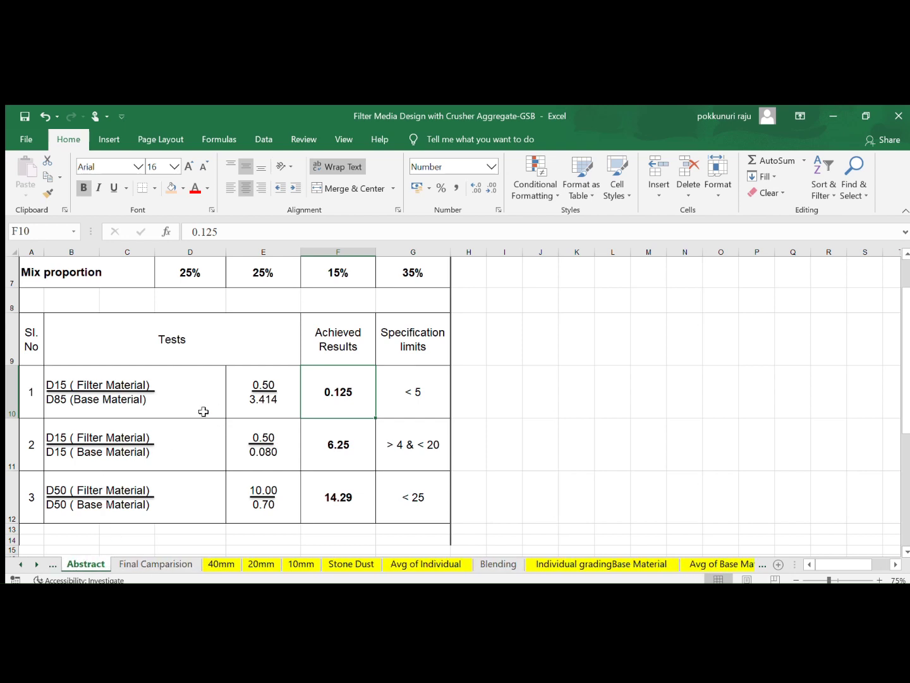
scroll(203, 412, "up", 2)
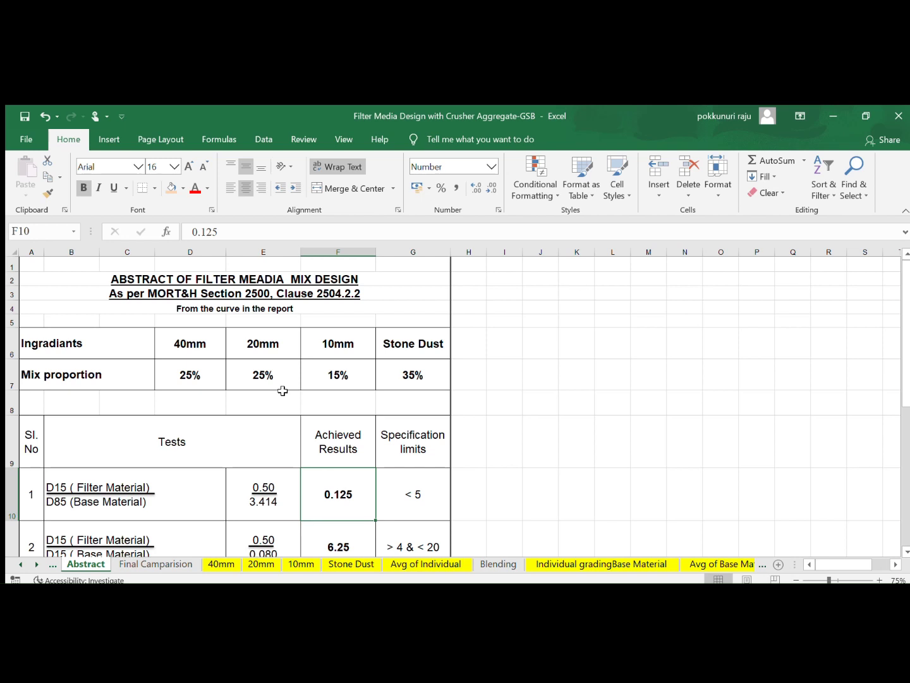
left_click(276, 369)
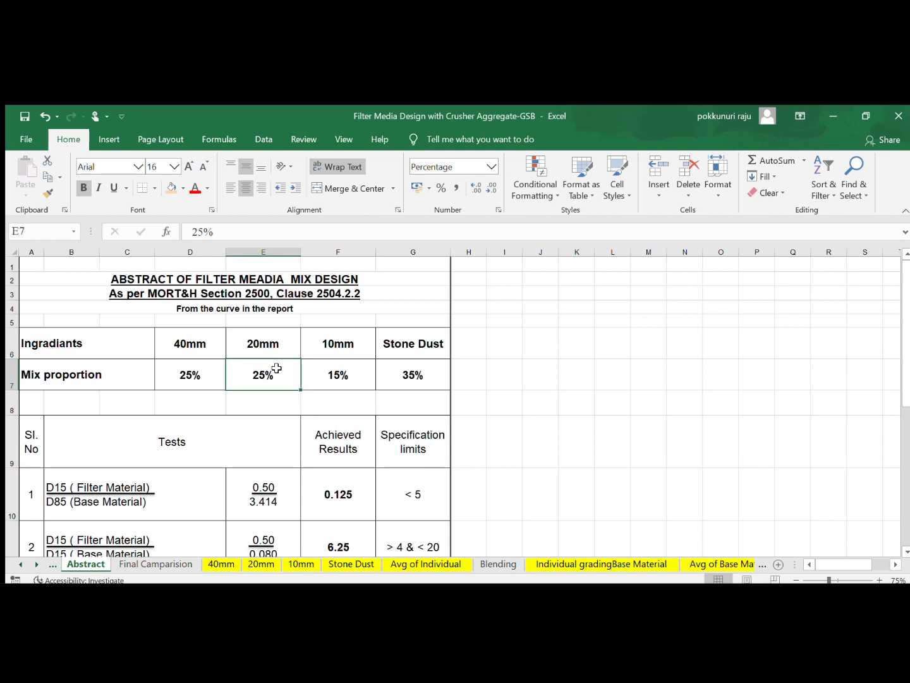
scroll(264, 451, "down", 2)
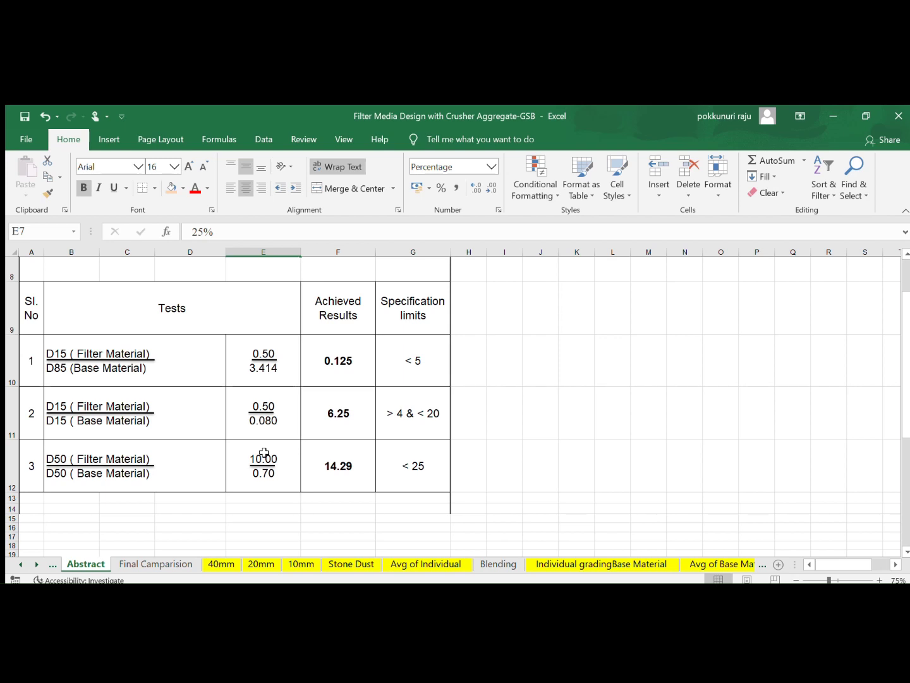
scroll(264, 453, "up", 3)
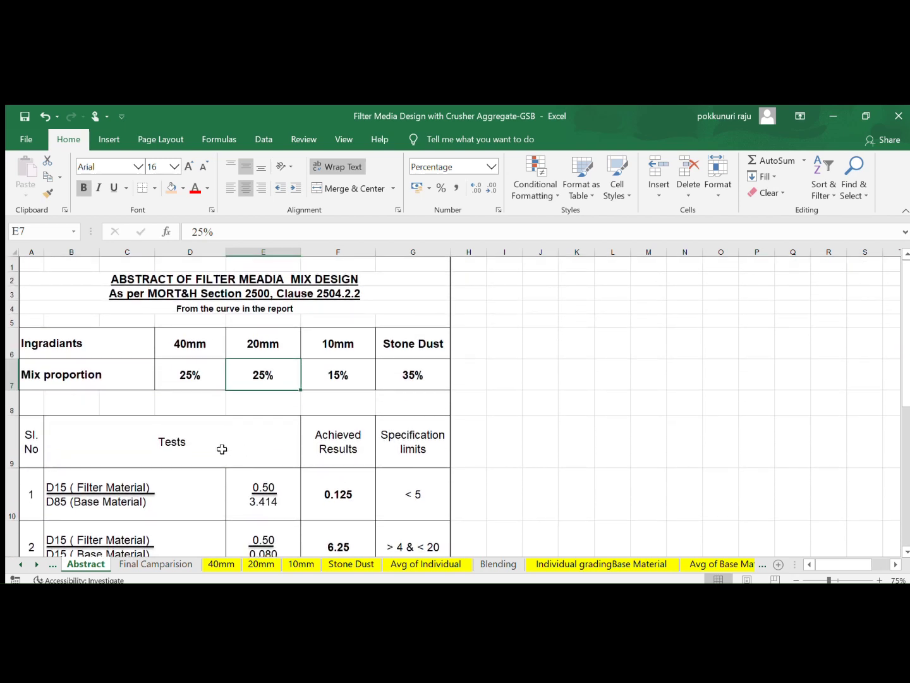
Step: Inspect the formula behind the D15 filter to D15 base material result and recheck the Abstract's achieved results against the specification limits
left_click(255, 431)
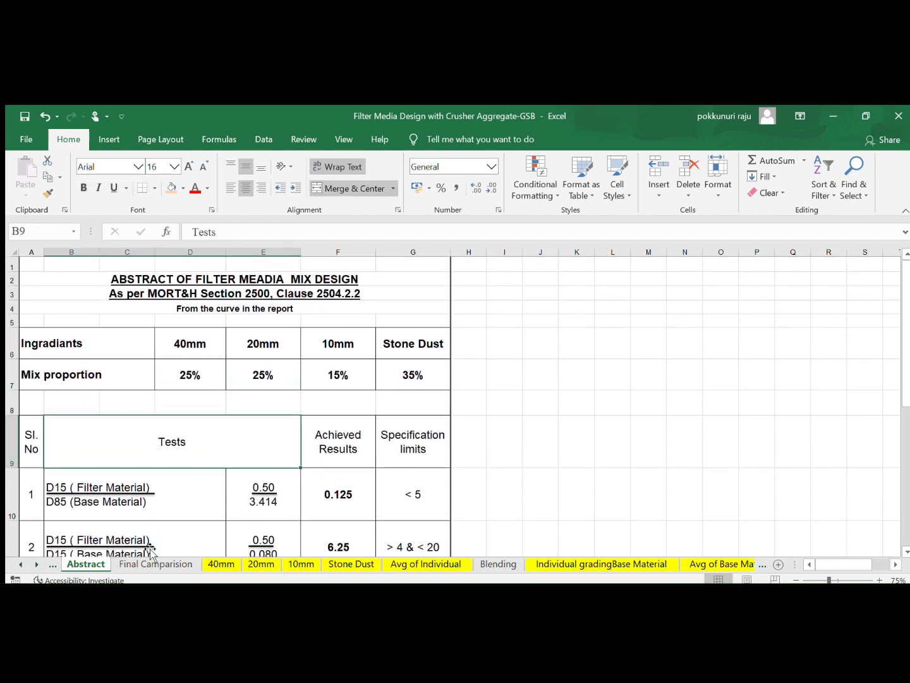
left_click(18, 564)
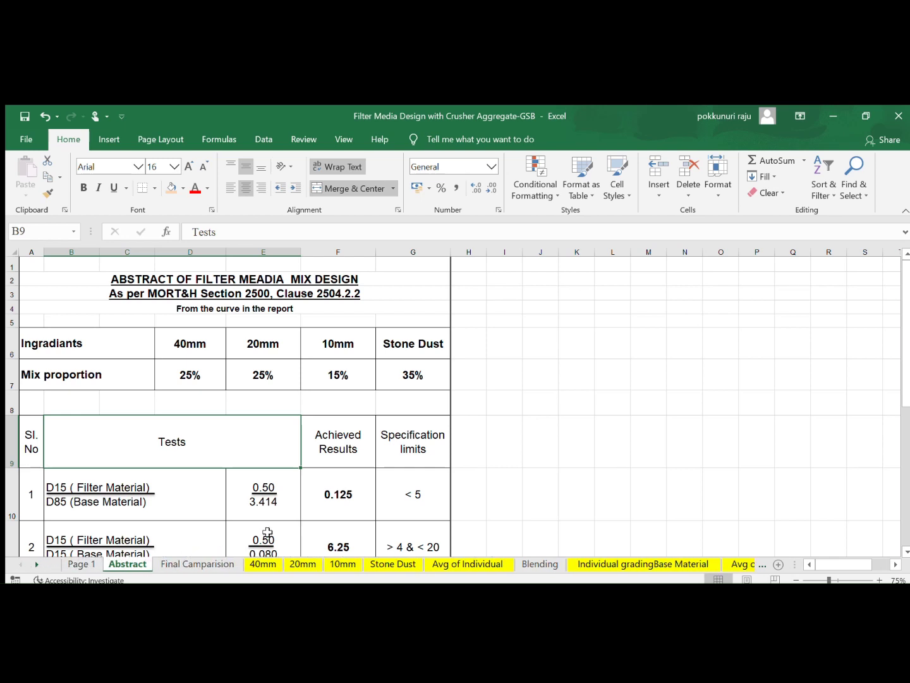
scroll(267, 532, "down", 2)
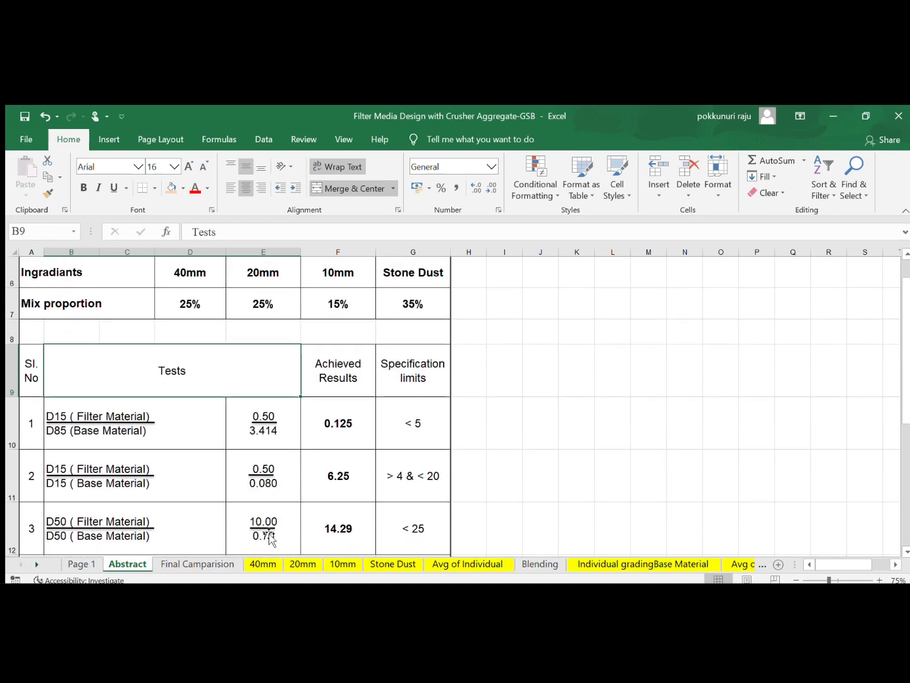
left_click(325, 498)
scroll(325, 500, "down", 1)
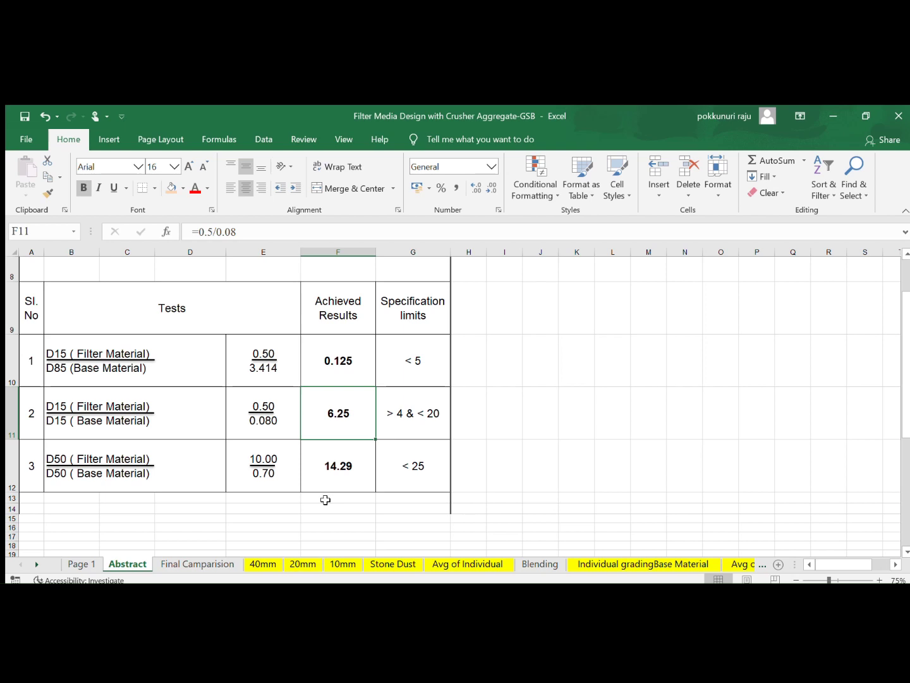
scroll(326, 499, "up", 3)
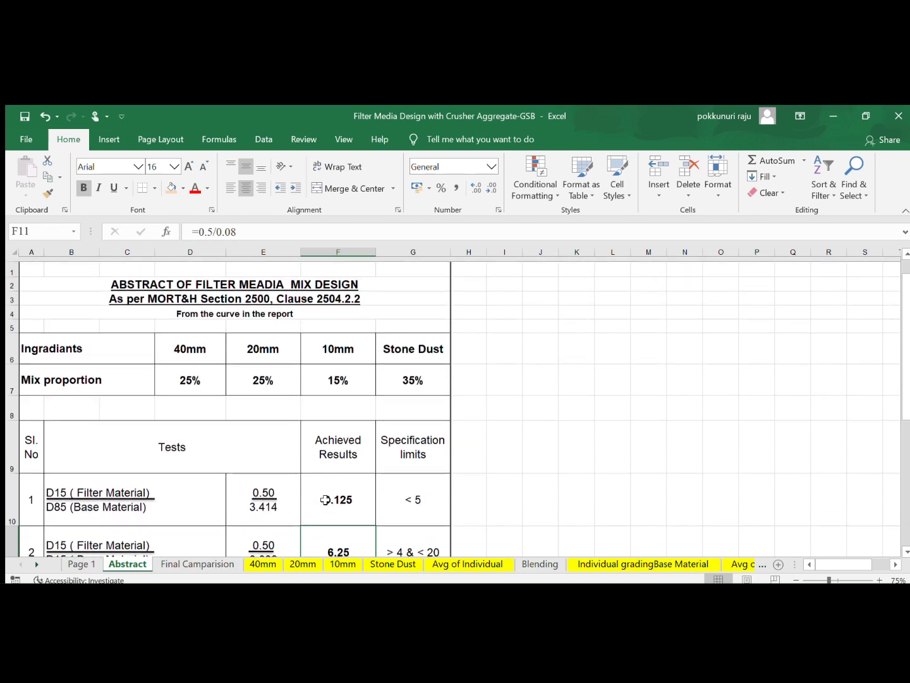